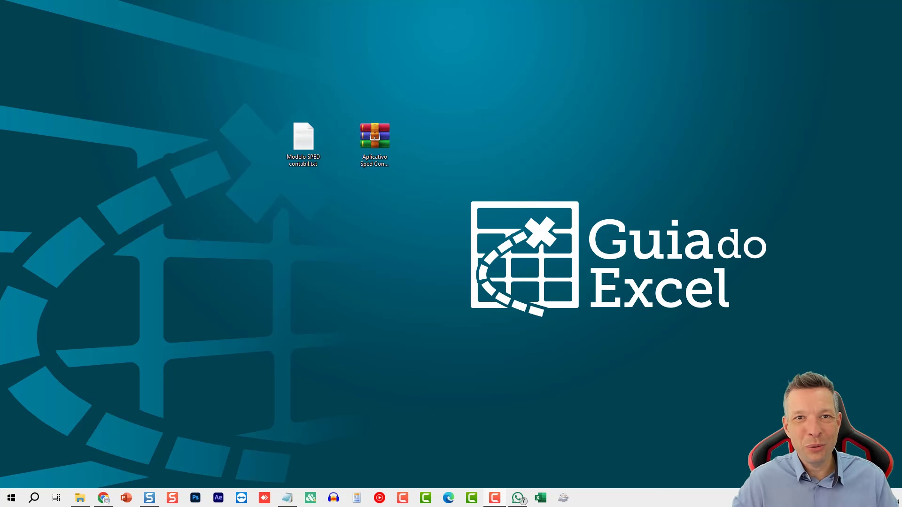
# Step: Open Aplicativo Sped Contabil.zip in WinRAR, select its folder, then show Disco Local (C:)
pyautogui.moveTo(332, 92); pyautogui.dragTo(392, 174)
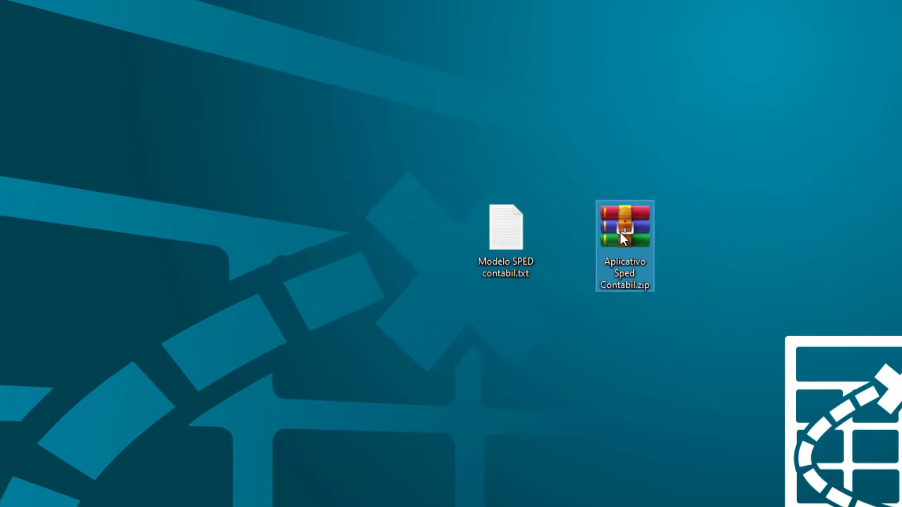
pyautogui.doubleClick(383, 160)
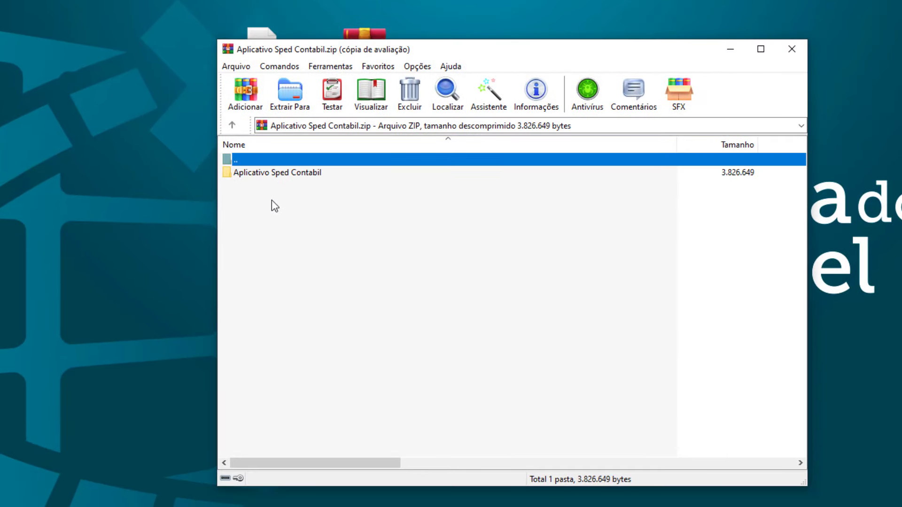
pyautogui.moveTo(331, 196)
pyautogui.mouseDown()
pyautogui.moveTo(258, 182)
pyautogui.moveTo(270, 172)
pyautogui.mouseUp()
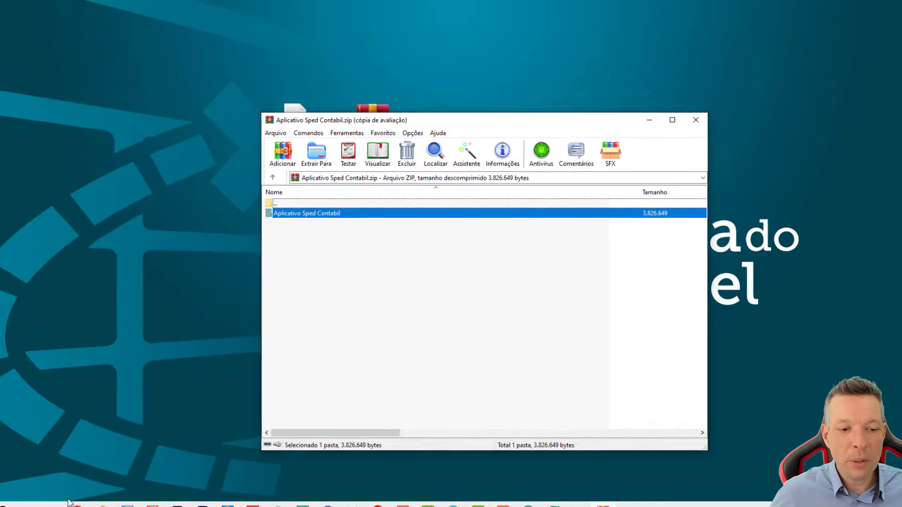
pyautogui.click(75, 502)
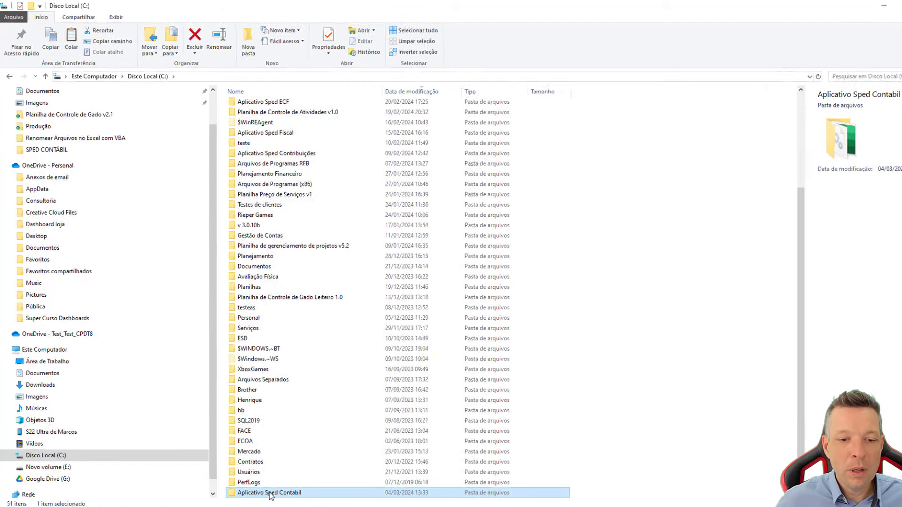
# Step: Open Aplicativo Sped Contabil on C:, check the Fiscal subfolder, return and select SpedContabil_ECD.xlsm
pyautogui.doubleClick(271, 493)
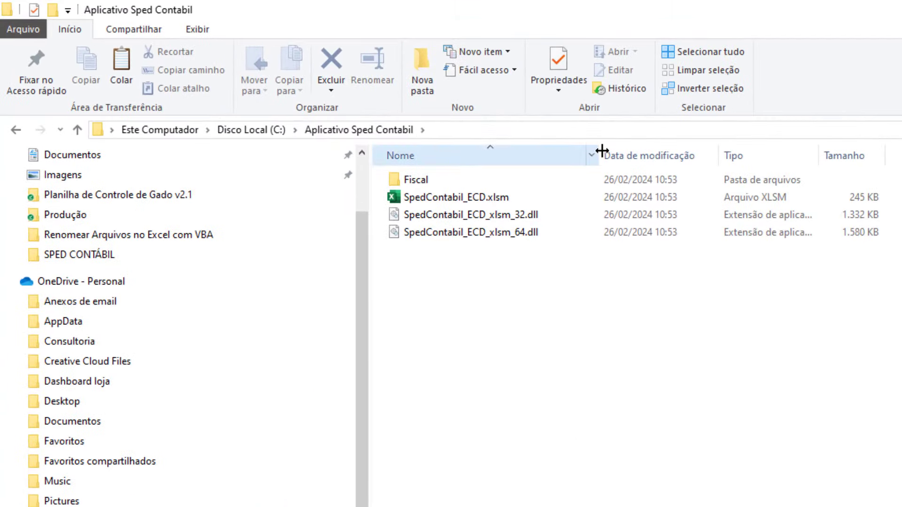
pyautogui.moveTo(602, 151); pyautogui.dragTo(714, 151)
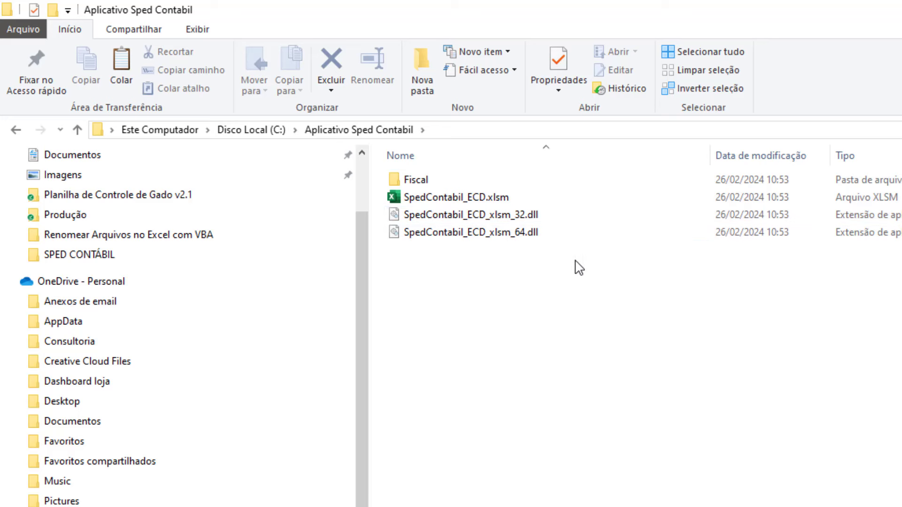
pyautogui.doubleClick(411, 185)
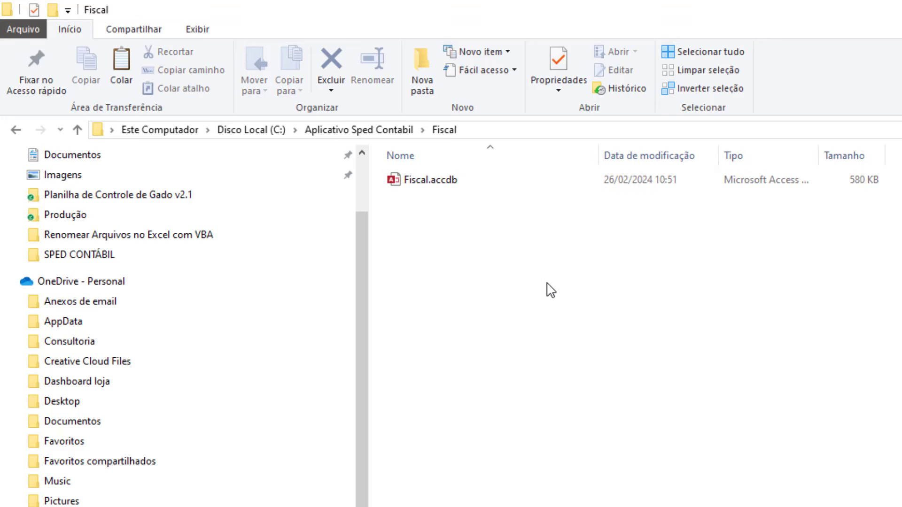
pyautogui.hotkey('alt', 'Left')
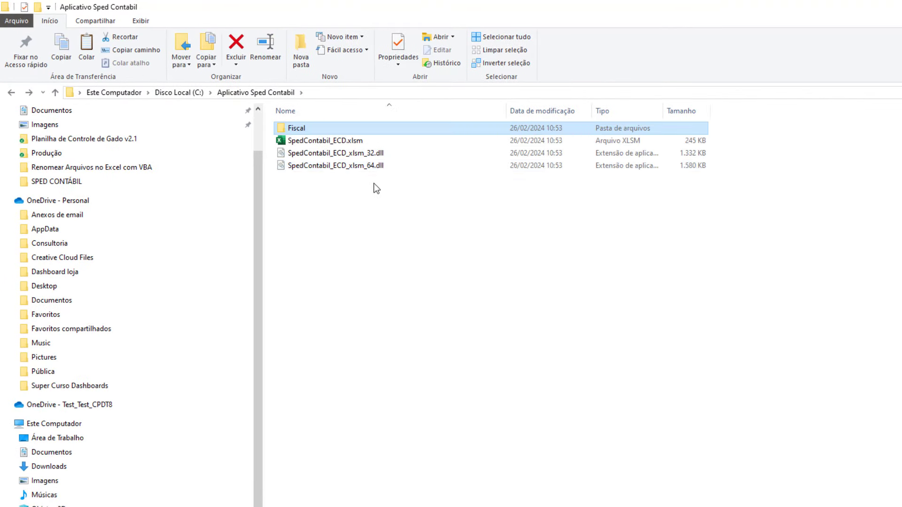
pyautogui.click(314, 142)
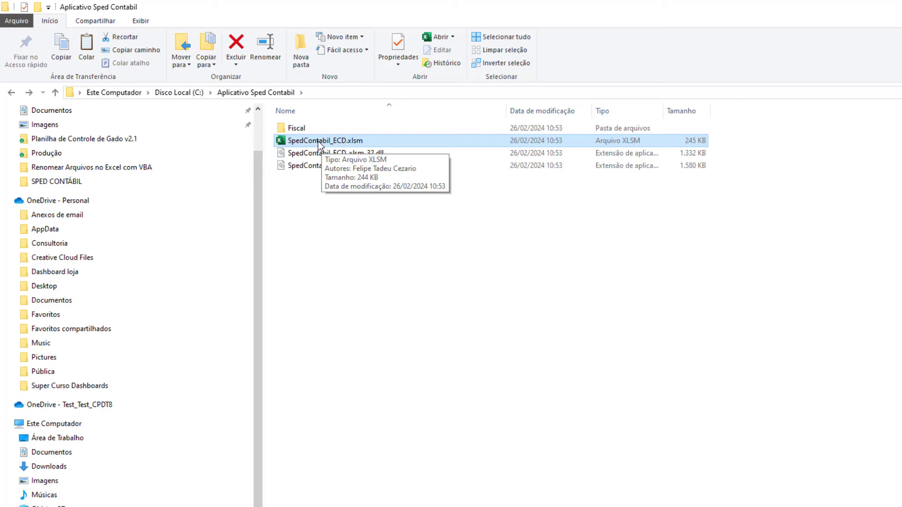
# Step: Unblock SpedContabil_ECD.xlsm with the Desbloquear property, then open it in Excel
pyautogui.rightClick(320, 144)
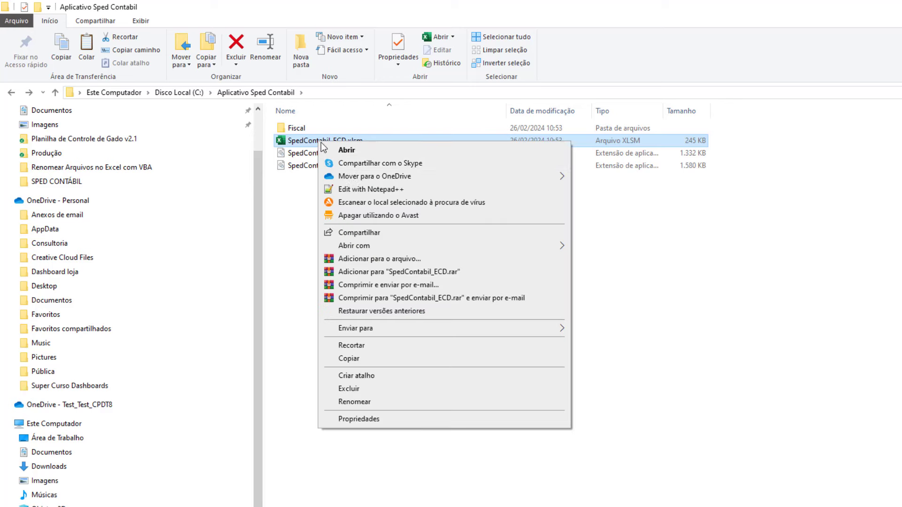
pyautogui.click(366, 419)
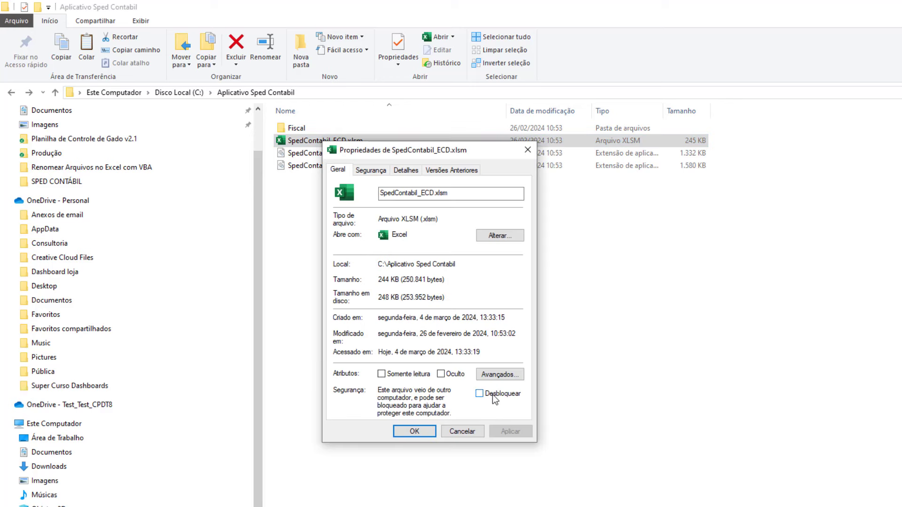
pyautogui.click(492, 394)
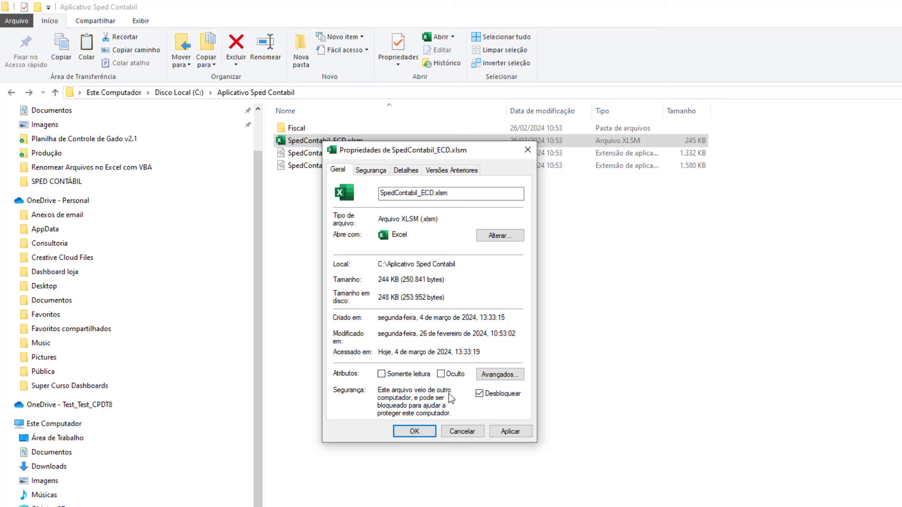
pyautogui.click(508, 432)
pyautogui.click(415, 431)
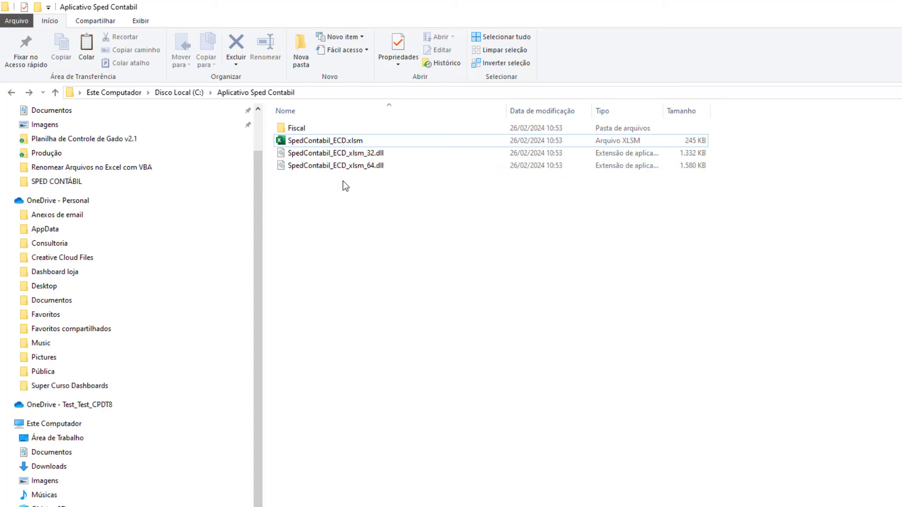
pyautogui.doubleClick(306, 146)
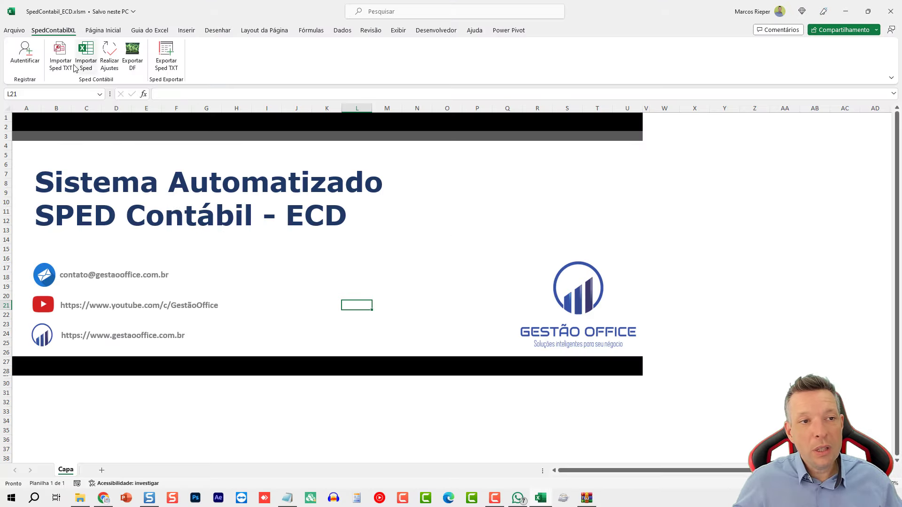
# Step: Register the system under Autentificar by pasting the access key into Chave de Acesso
pyautogui.click(25, 51)
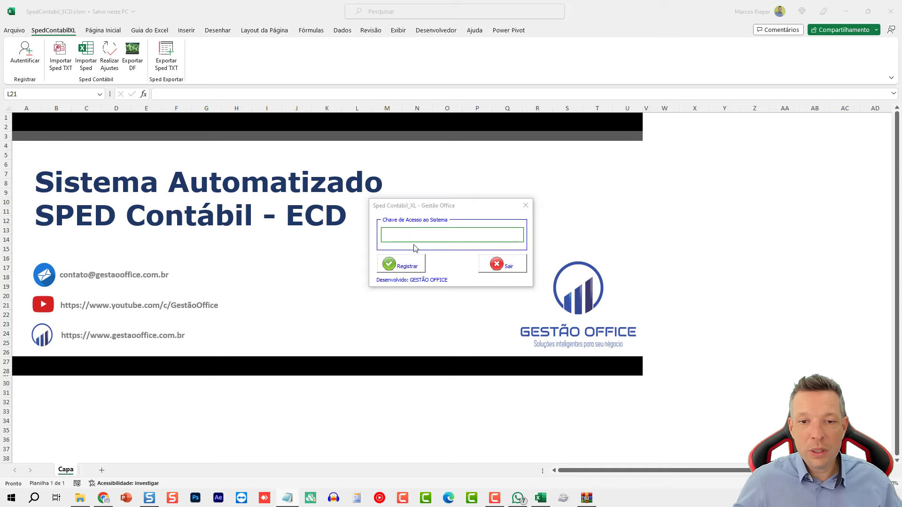
pyautogui.click(403, 235)
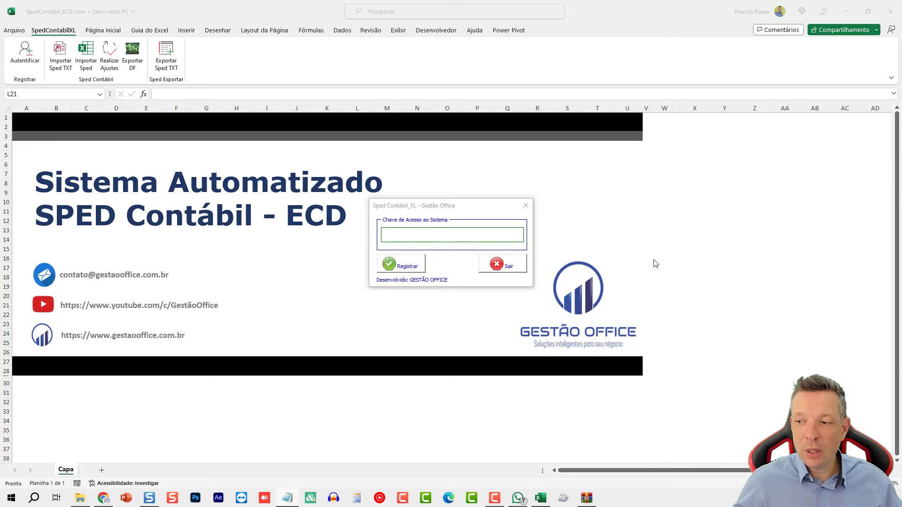
pyautogui.click(408, 233)
pyautogui.hotkey('ctrl', 'v')
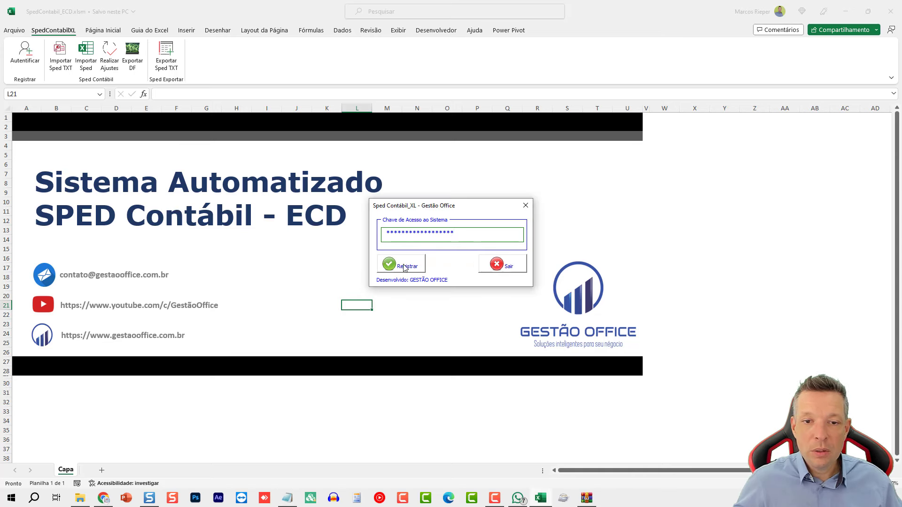
pyautogui.click(405, 267)
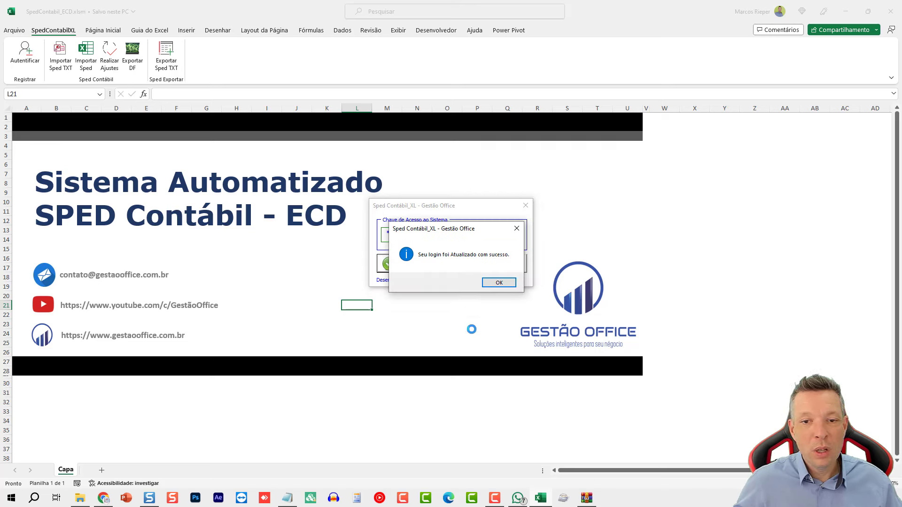
pyautogui.click(497, 283)
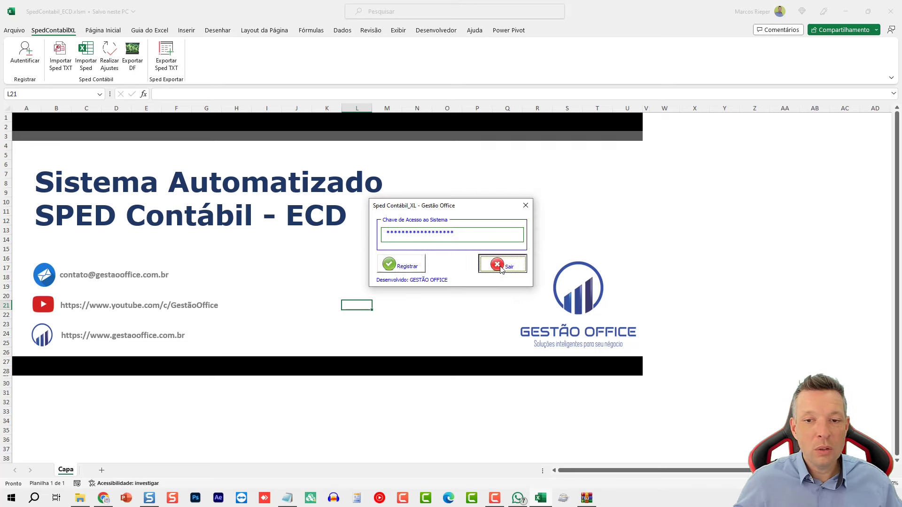
pyautogui.click(495, 267)
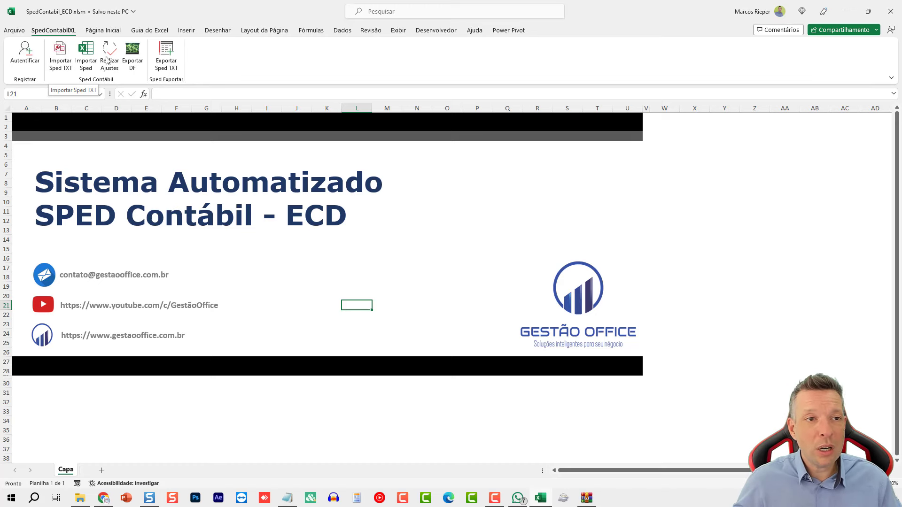
# Step: Close the WinRAR archive and paste Modelo SPED contabil.txt into the Aplicativo Sped Contabil folder
pyautogui.click(846, 11)
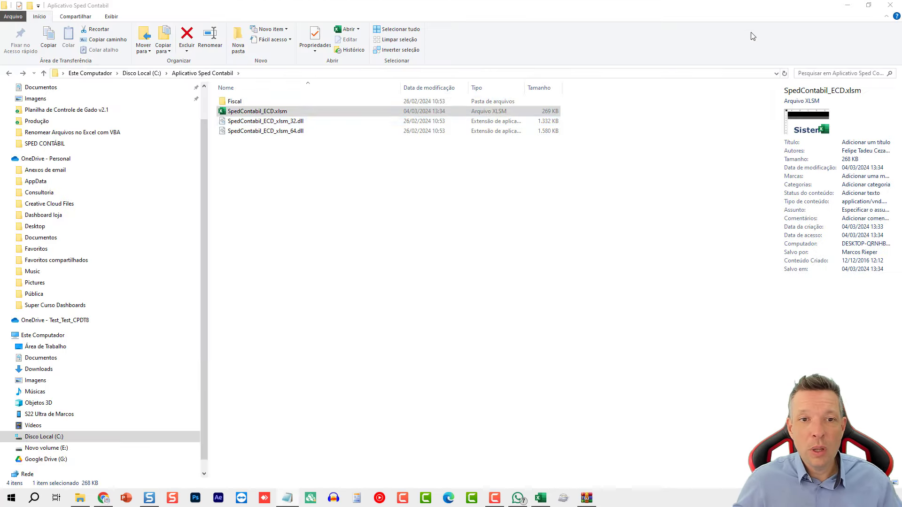
pyautogui.click(847, 5)
pyautogui.click(672, 138)
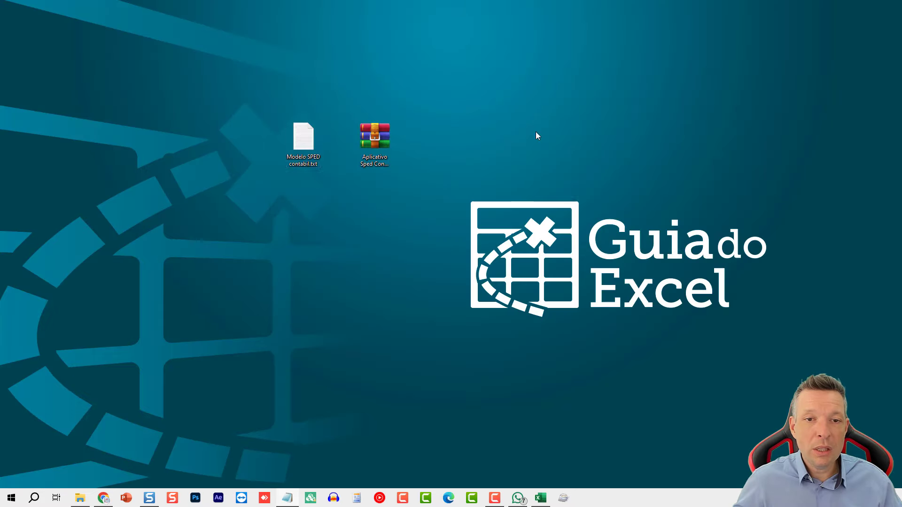
pyautogui.click(79, 499)
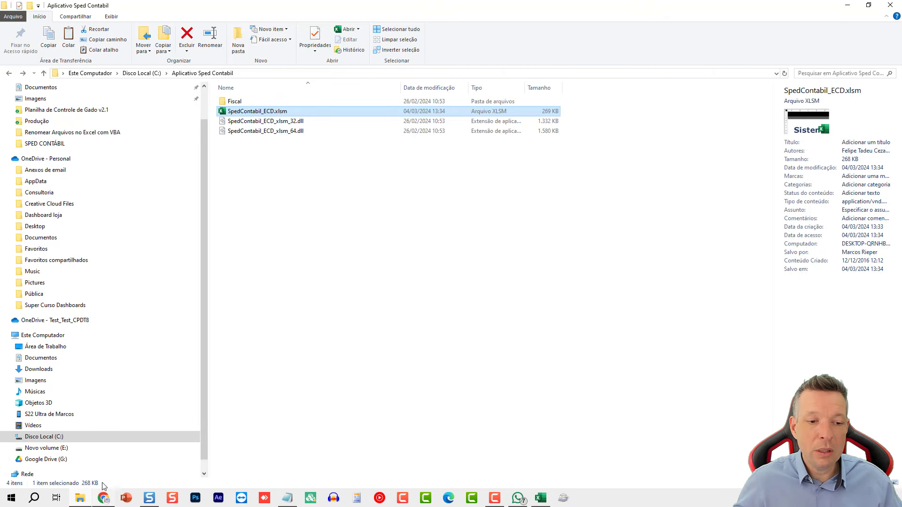
pyautogui.hotkey('ctrl', 'v')
# Step: Select the folder's full path, then hide Explorer and return to the SpedContabil_ECD workbook
pyautogui.click(525, 73)
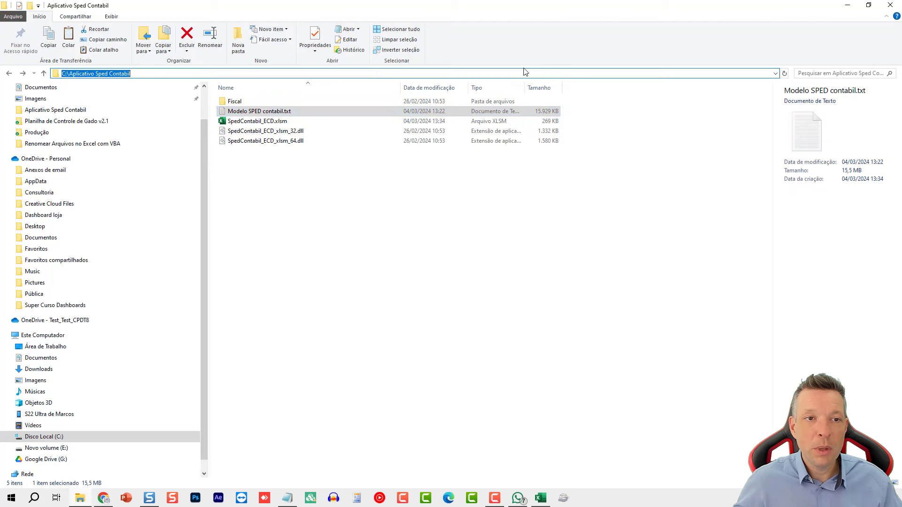
pyautogui.click(847, 4)
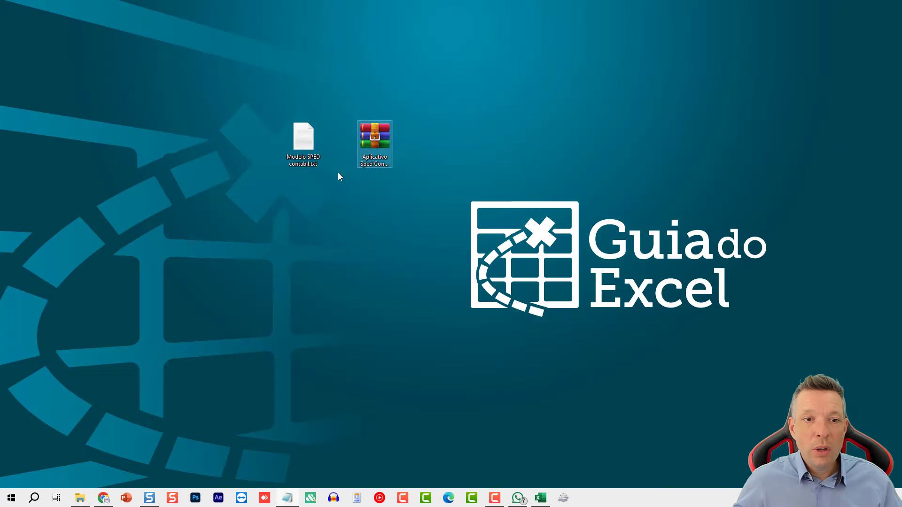
pyautogui.click(539, 500)
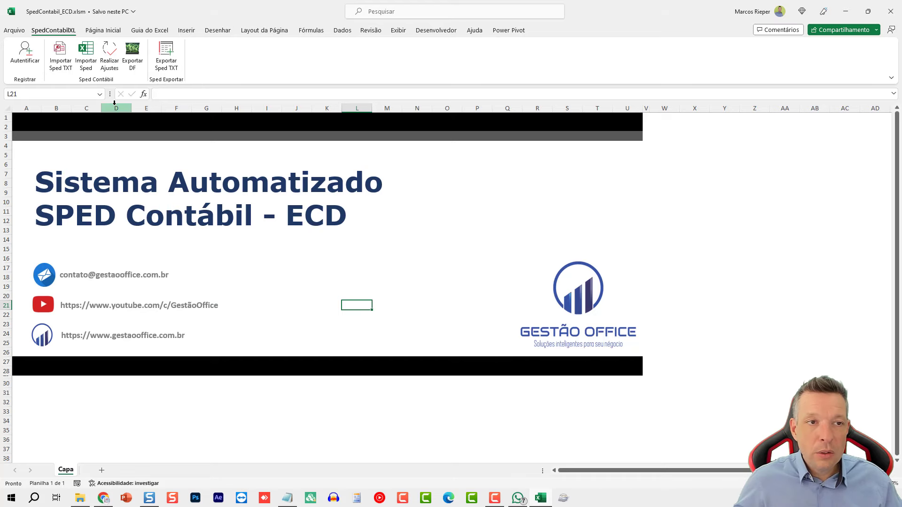
# Step: Start Importar Sped TXT and point its file picker at C:\Aplicativo Sped Contabil
pyautogui.click(59, 56)
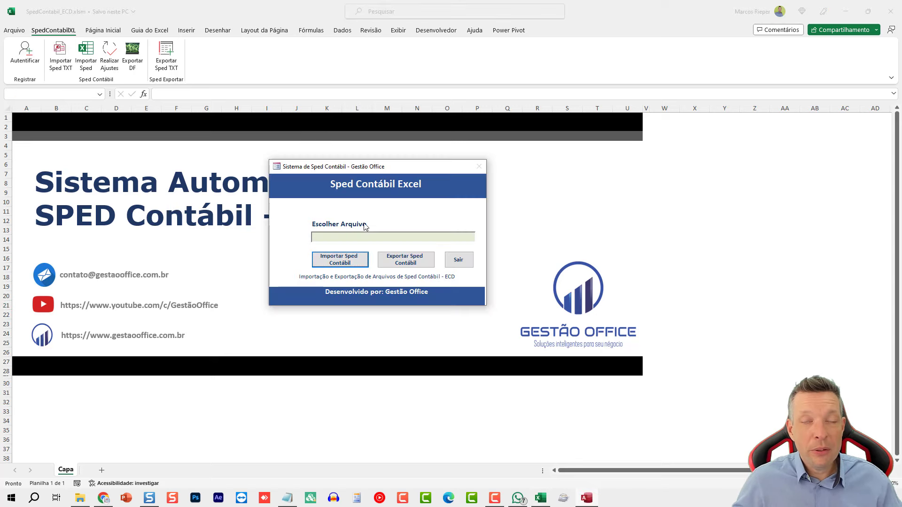
pyautogui.click(347, 262)
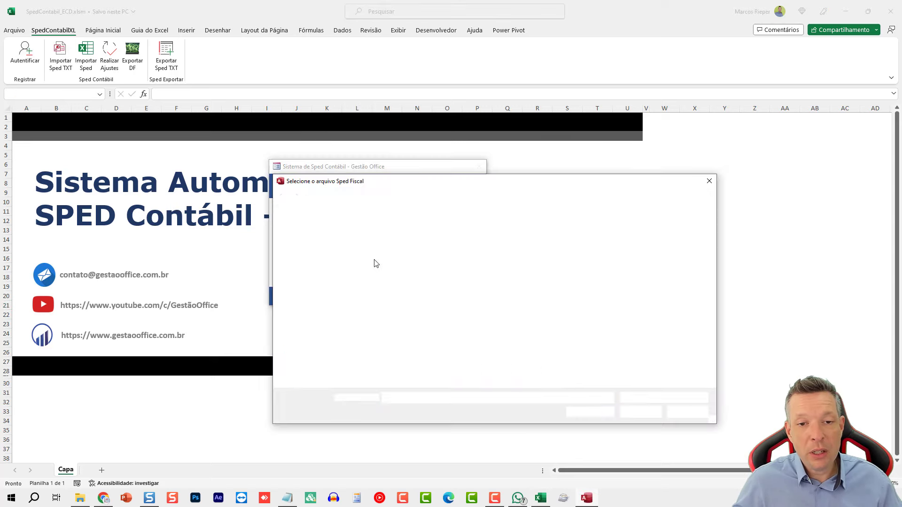
pyautogui.click(469, 199)
pyautogui.write('C:\\Aplicativo Sped Contabil')
pyautogui.press('Return')
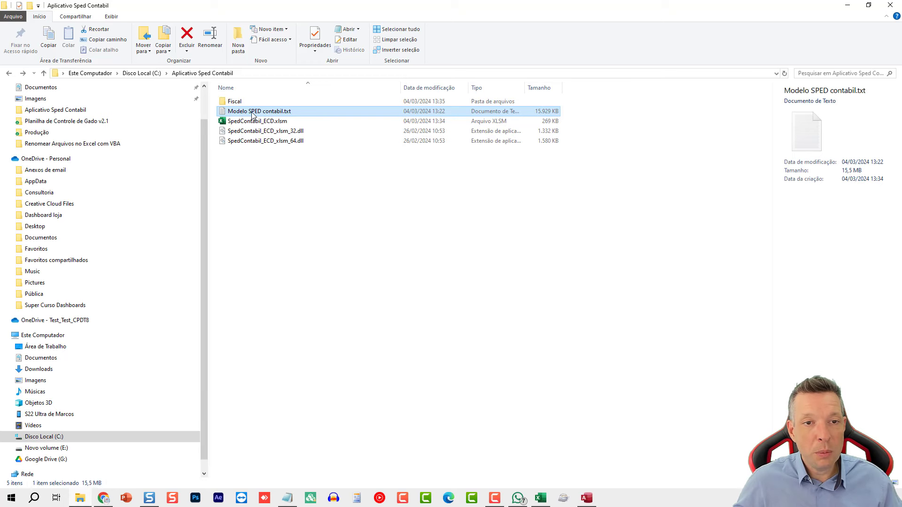
pyautogui.doubleClick(252, 113)
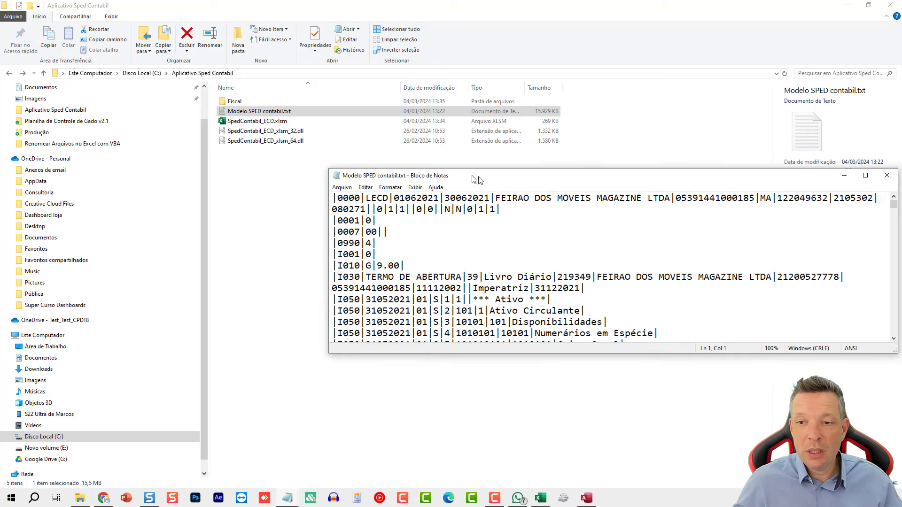
pyautogui.click(688, 164)
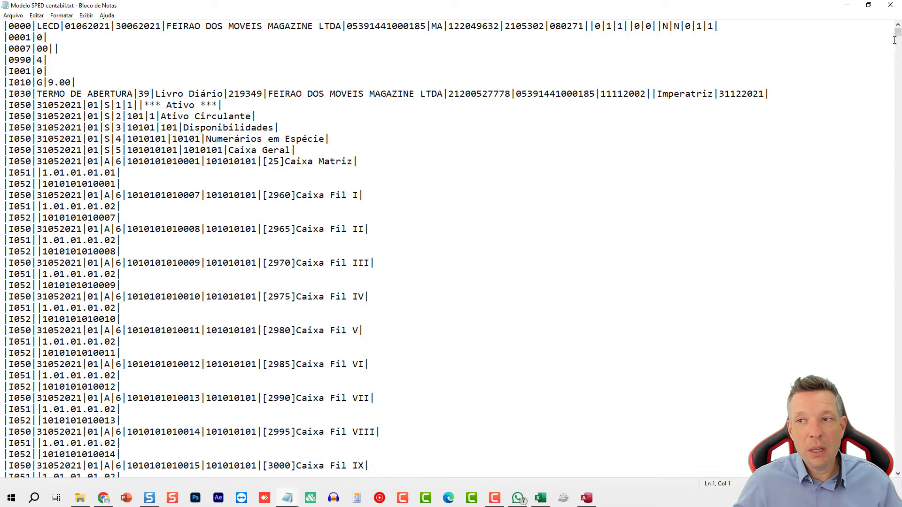
pyautogui.moveTo(898, 37); pyautogui.dragTo(898, 95)
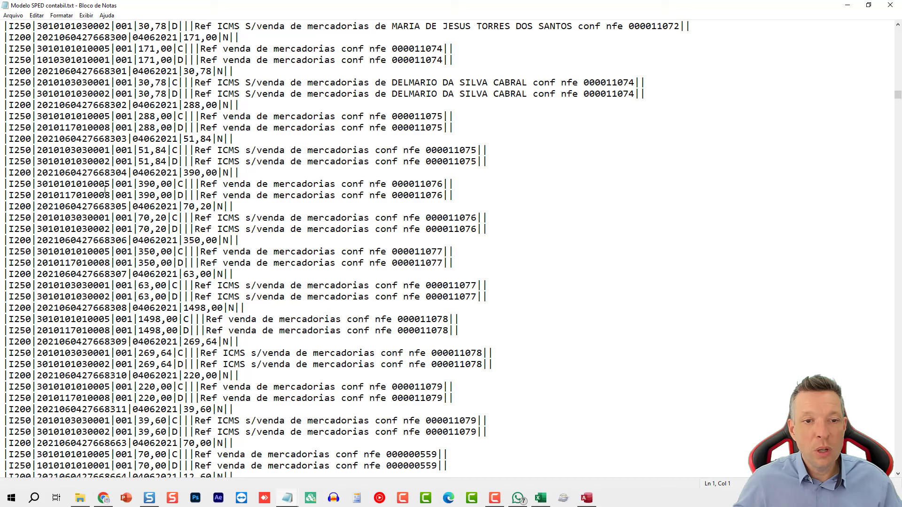
pyautogui.moveTo(431, 221)
pyautogui.mouseDown()
pyautogui.moveTo(467, 219)
pyautogui.moveTo(437, 219)
pyautogui.mouseUp()
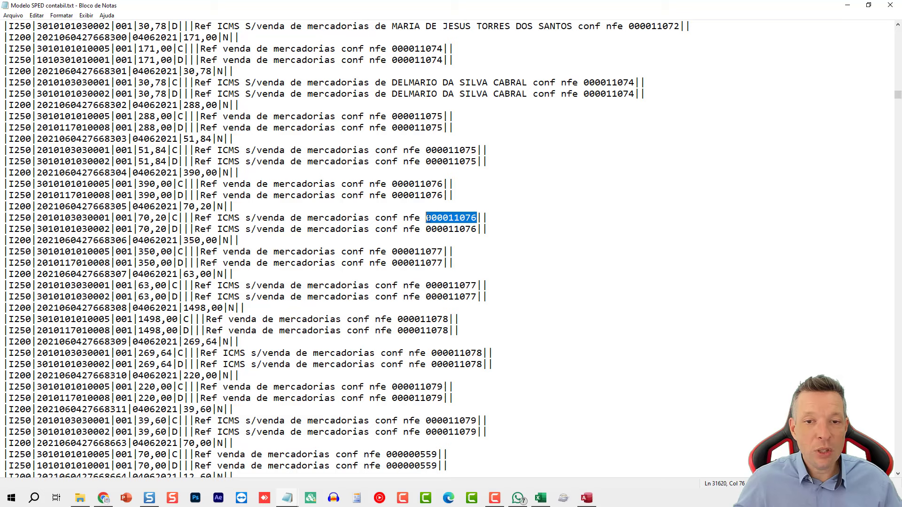
pyautogui.moveTo(196, 219); pyautogui.dragTo(474, 219)
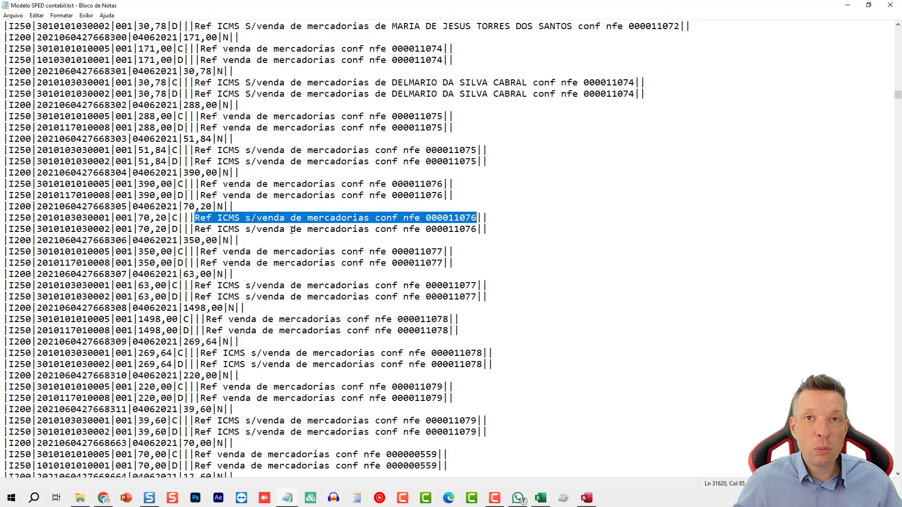
pyautogui.click(890, 8)
# Step: Import Modelo SPED contabil.txt, exit the import form with Sim, and acknowledge both success messages
pyautogui.click(836, 6)
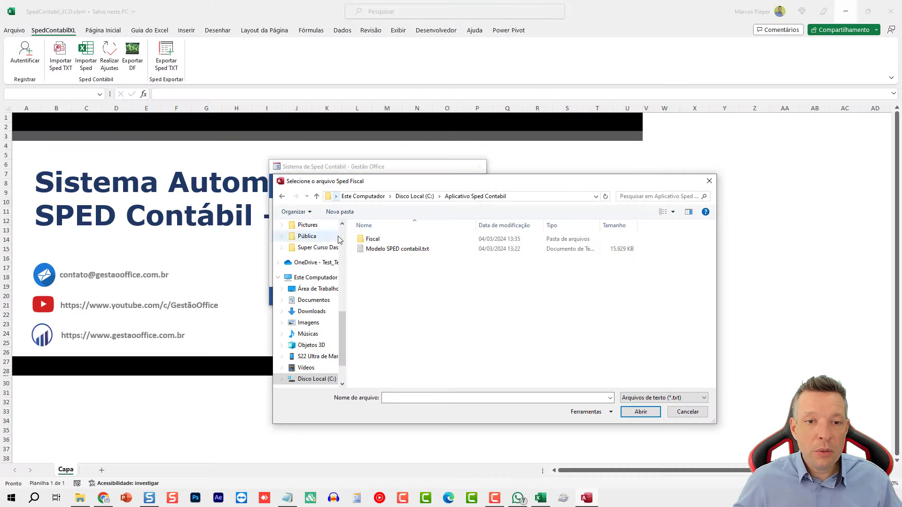
pyautogui.doubleClick(398, 249)
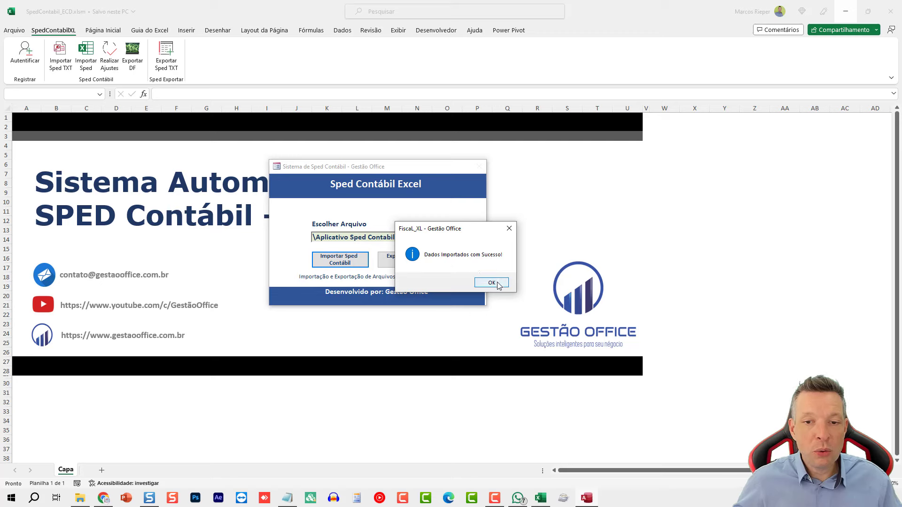
pyautogui.click(492, 283)
pyautogui.click(456, 264)
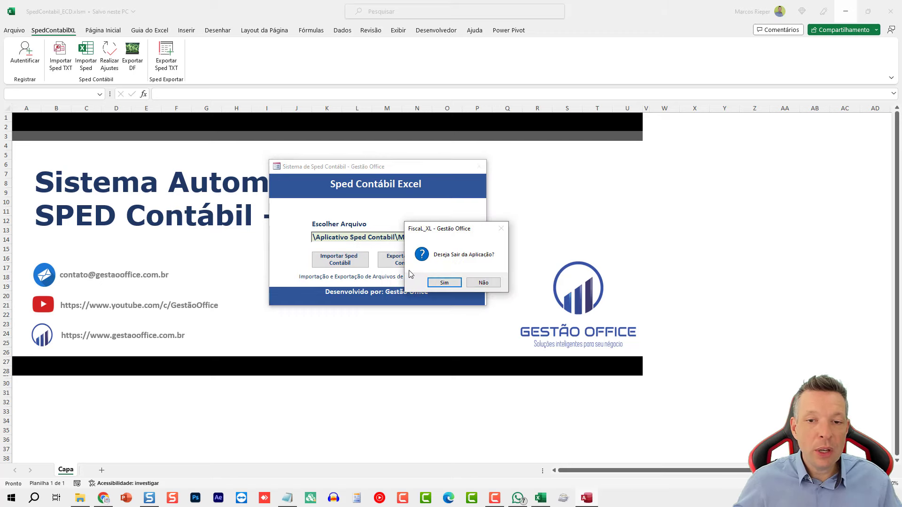
pyautogui.click(441, 284)
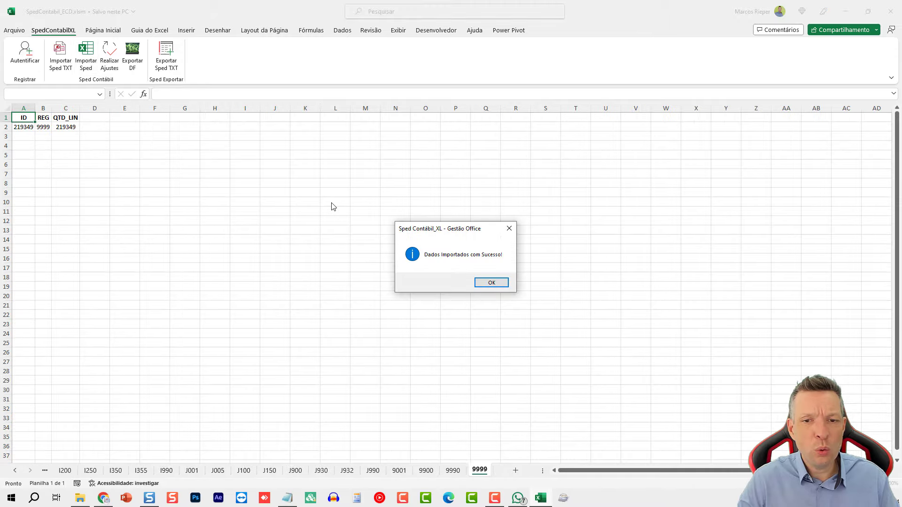
pyautogui.click(493, 283)
# Step: Browse the I157 balances, then the I250 entry lines, ending at account code cell C3
pyautogui.click(438, 361)
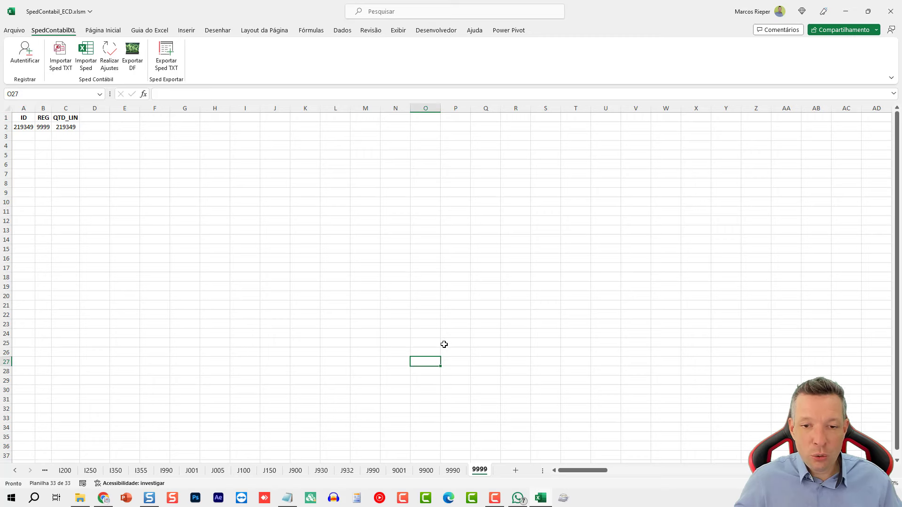
pyautogui.scroll(-12, 444, 345)
pyautogui.moveTo(444, 345); pyautogui.dragTo(444, 344)
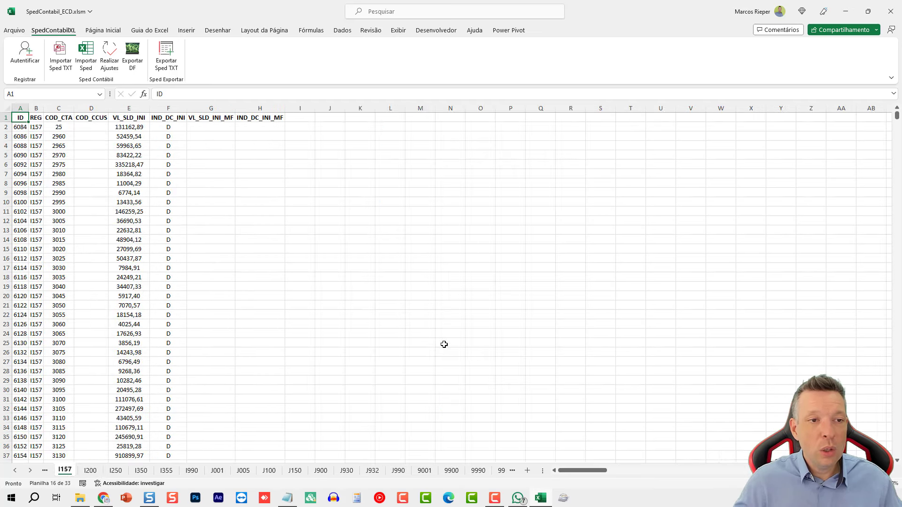
pyautogui.scroll(-3, 87, 202)
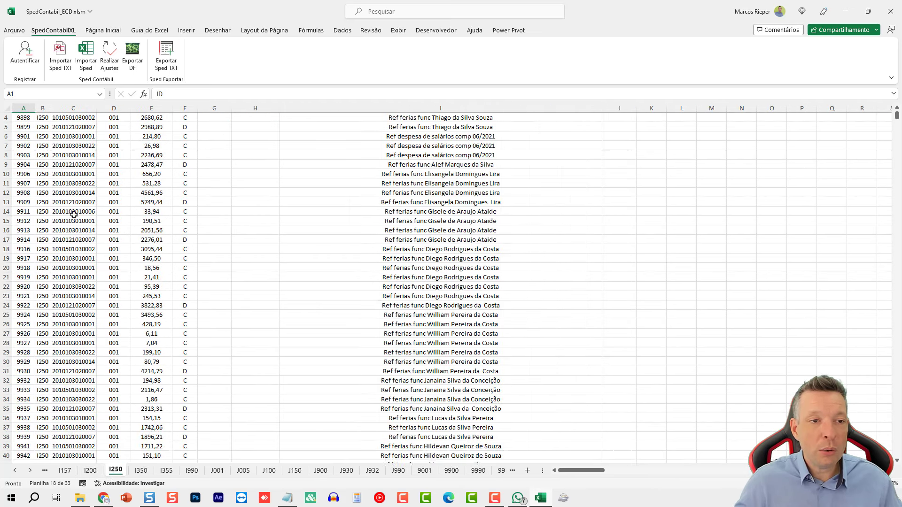
pyautogui.scroll(-3, 72, 228)
pyautogui.keyDown('ctrl'); pyautogui.scroll(2, 71, 228); pyautogui.keyUp('ctrl')
pyautogui.keyDown('ctrl'); pyautogui.scroll(5, 140, 236); pyautogui.keyUp('ctrl')
pyautogui.scroll(2, 140, 236)
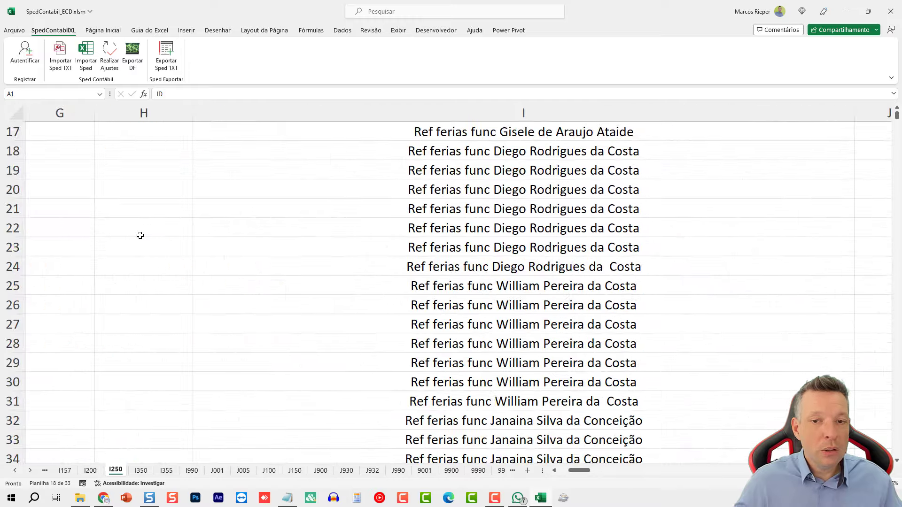
pyautogui.hotkey('ctrl', 'Home')
pyautogui.click(135, 176)
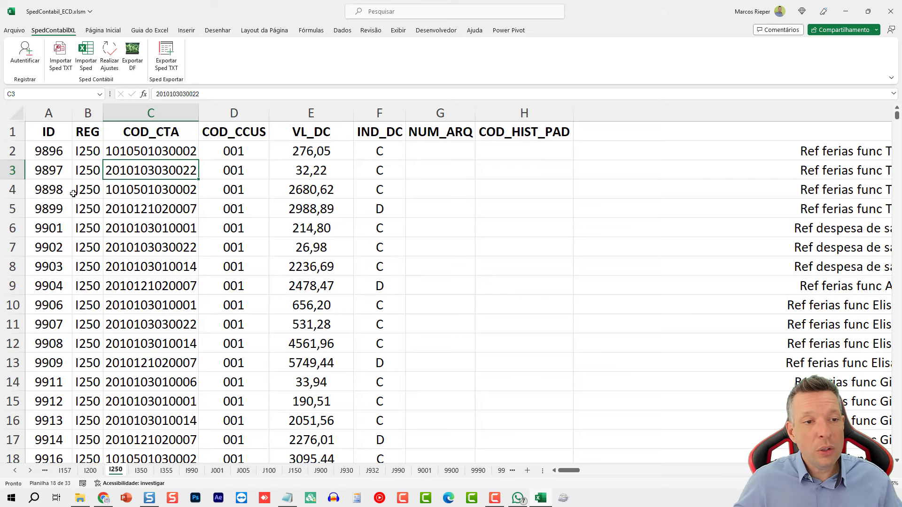
# Step: Insert a blank row 5 on I250 and give it the ID 9898,1
pyautogui.click(13, 209)
pyautogui.rightClick(13, 209)
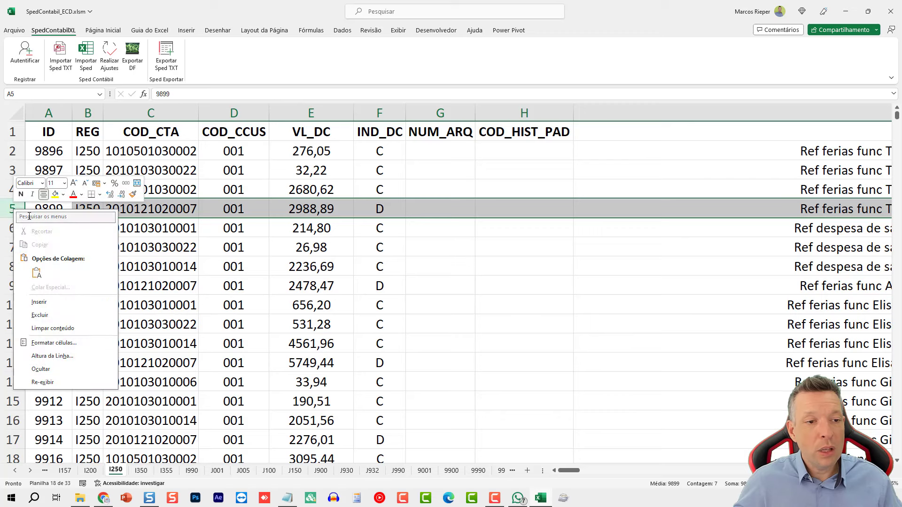
pyautogui.click(56, 305)
pyautogui.doubleClick(48, 214)
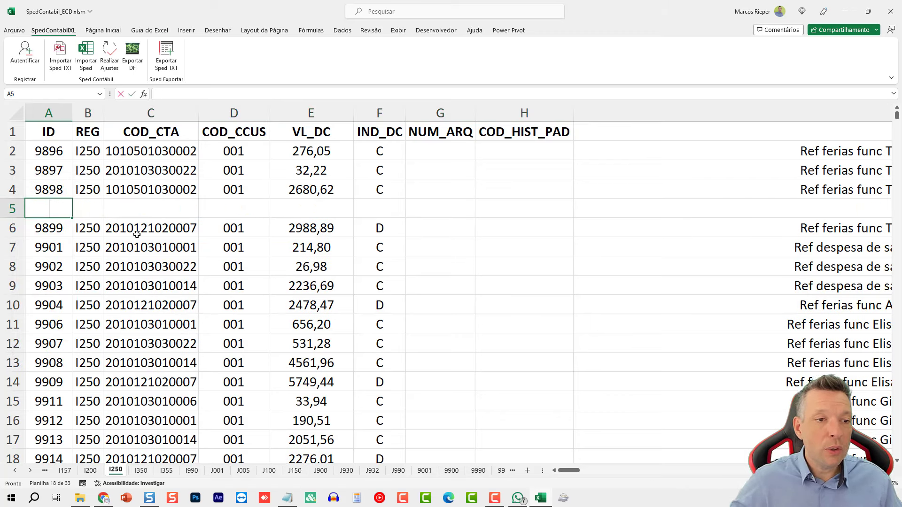
pyautogui.write('9898,1')
pyautogui.press('Return')
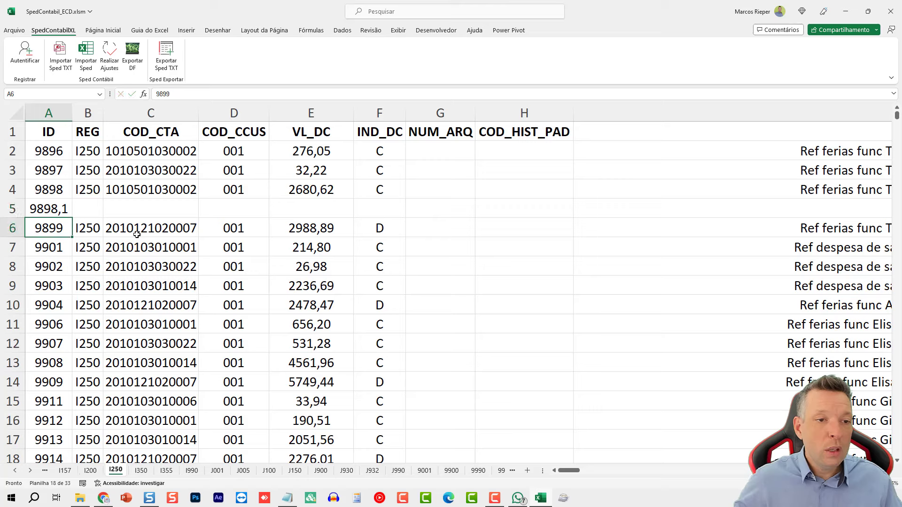
pyautogui.moveTo(49, 189)
pyautogui.mouseDown()
pyautogui.moveTo(49, 212)
pyautogui.moveTo(47, 192)
pyautogui.mouseUp()
pyautogui.click(61, 227)
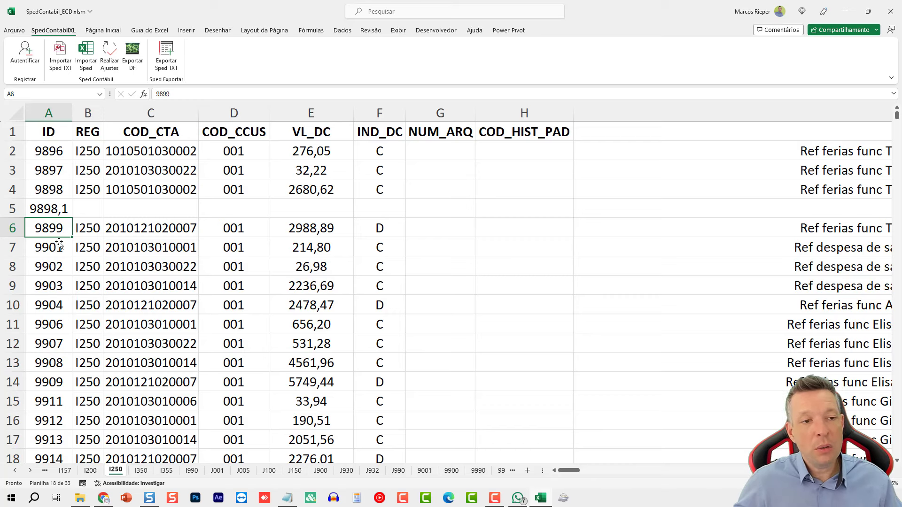
# Step: Copy row 4's entry from B4 through J4 into row 5 and check the 2680,62 amount
pyautogui.click(99, 192)
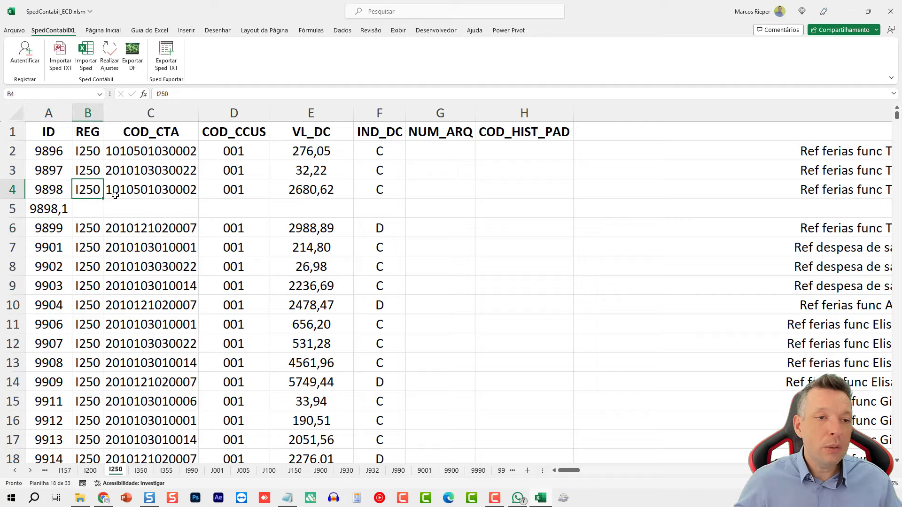
pyautogui.hotkey('ctrl', 'shift', 'Right')
pyautogui.hotkey('shift', 'Right')
pyautogui.hotkey('shift', 'Right')
pyautogui.hotkey('shift', 'Right')
pyautogui.hotkey('shift', 'Right')
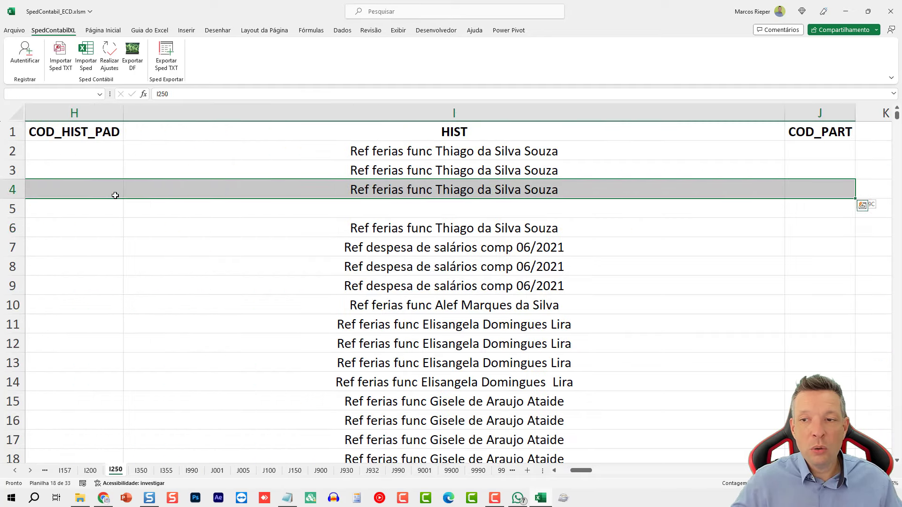
pyautogui.hotkey('ctrl', 'c')
pyautogui.press('Down')
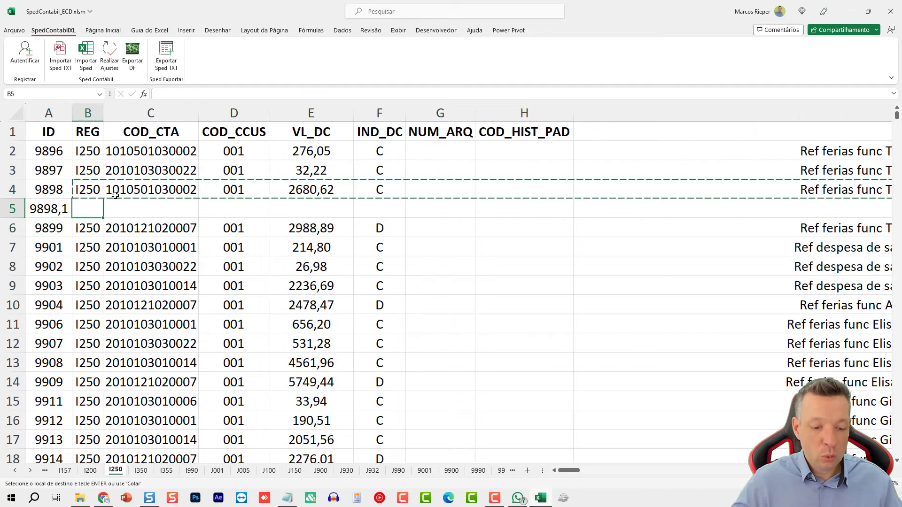
pyautogui.hotkey('ctrl', 'v')
pyautogui.press('Escape')
pyautogui.click(137, 209)
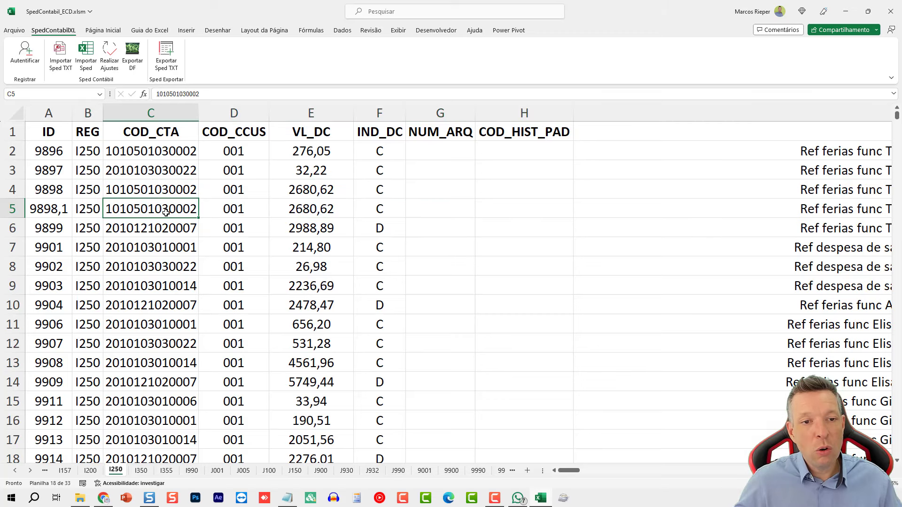
pyautogui.click(322, 214)
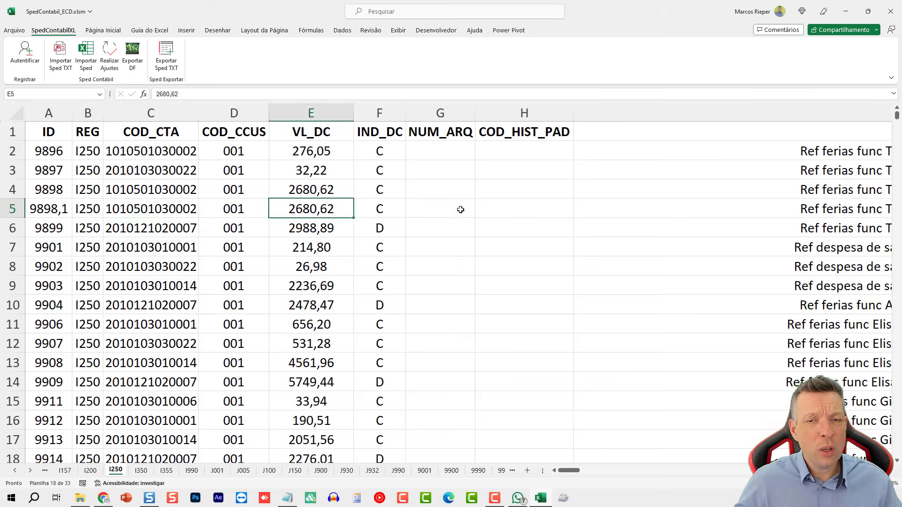
# Step: Delete the duplicate 9898,1 row 5 so 9899 follows 9898 again
pyautogui.moveTo(576, 468); pyautogui.dragTo(549, 476)
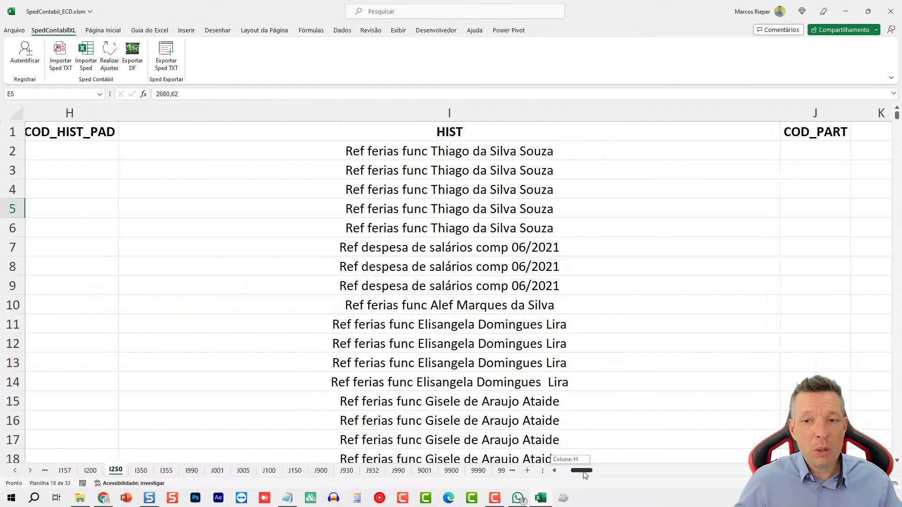
pyautogui.click(150, 214)
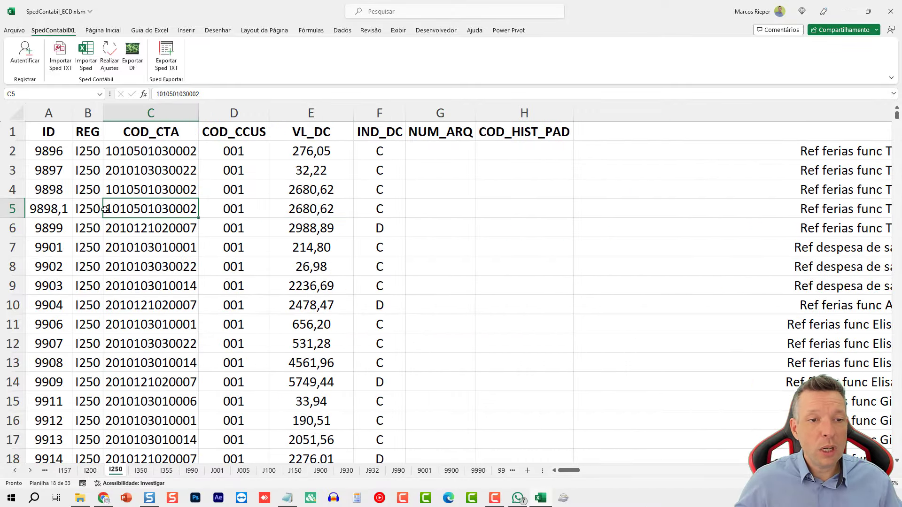
pyautogui.hotkey('shift', 'space')
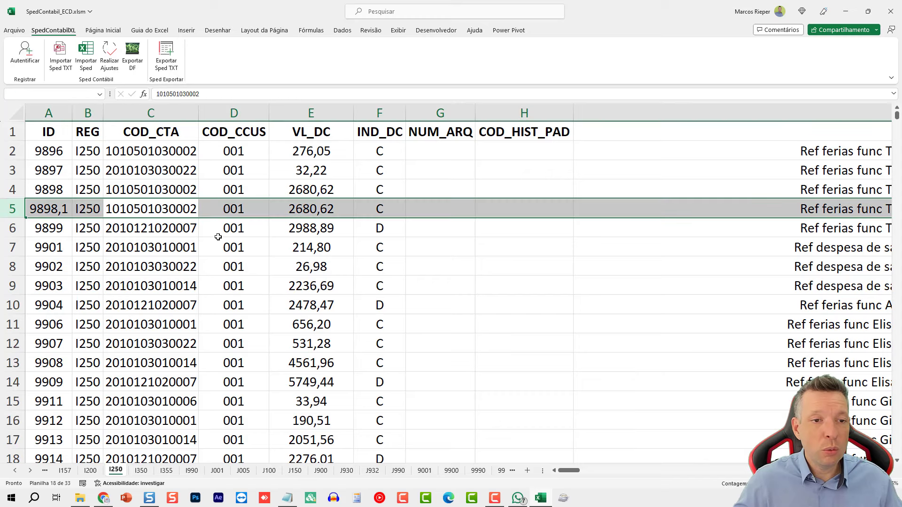
pyautogui.hotkey('ctrl', '-')
pyautogui.click(166, 249)
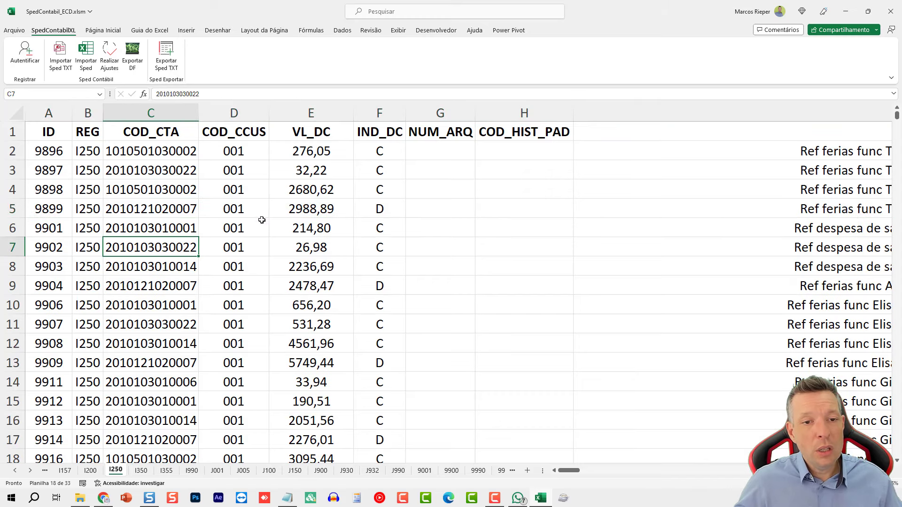
pyautogui.click(298, 192)
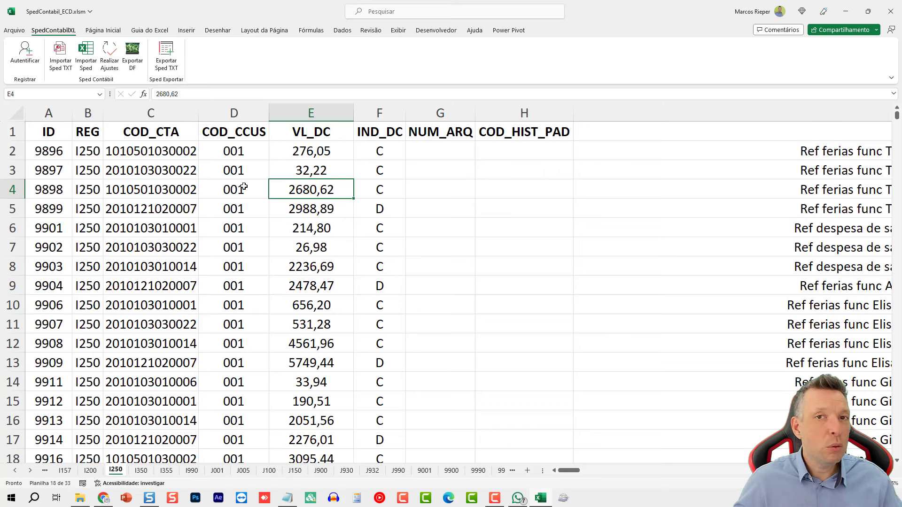
# Step: Run Realizar Ajustes and the DF export, acknowledging both completion messages
pyautogui.click(108, 55)
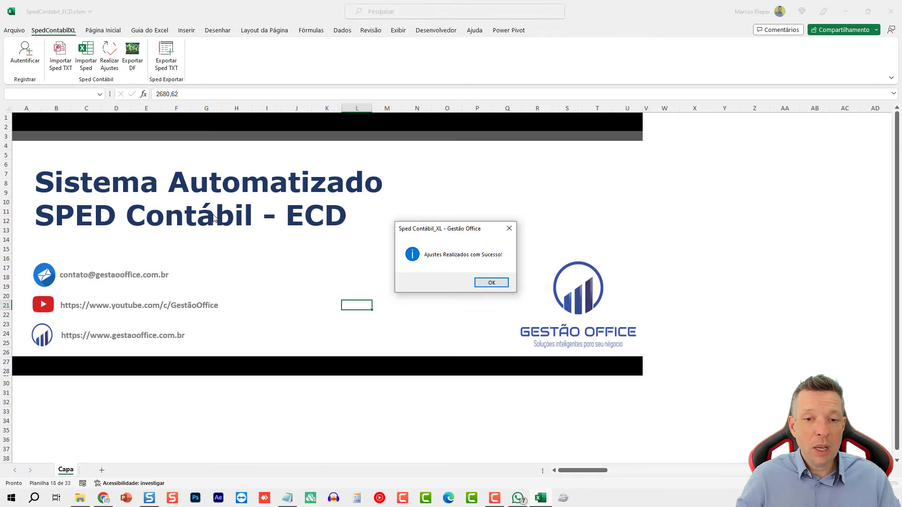
pyautogui.click(489, 283)
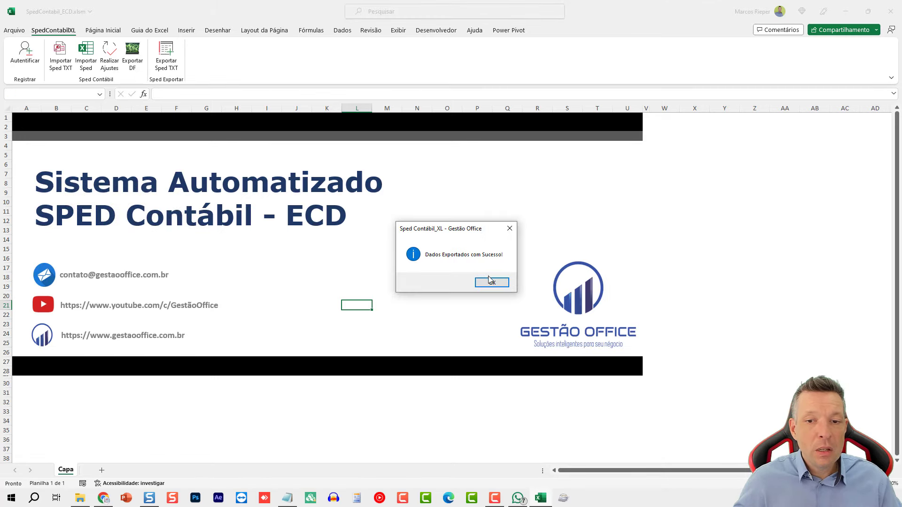
pyautogui.click(489, 281)
# Step: Open the exported DF_SpedContabil.xlsx from the application folder in File Explorer
pyautogui.click(82, 498)
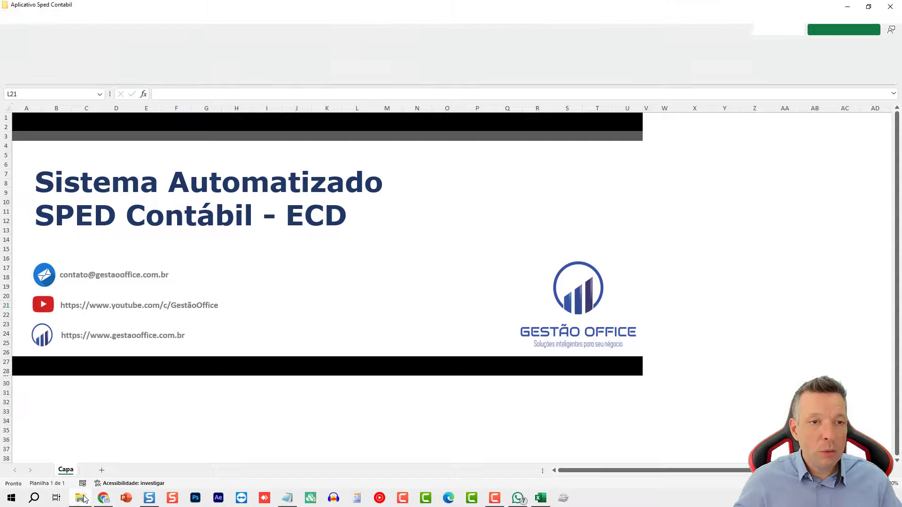
pyautogui.click(274, 183)
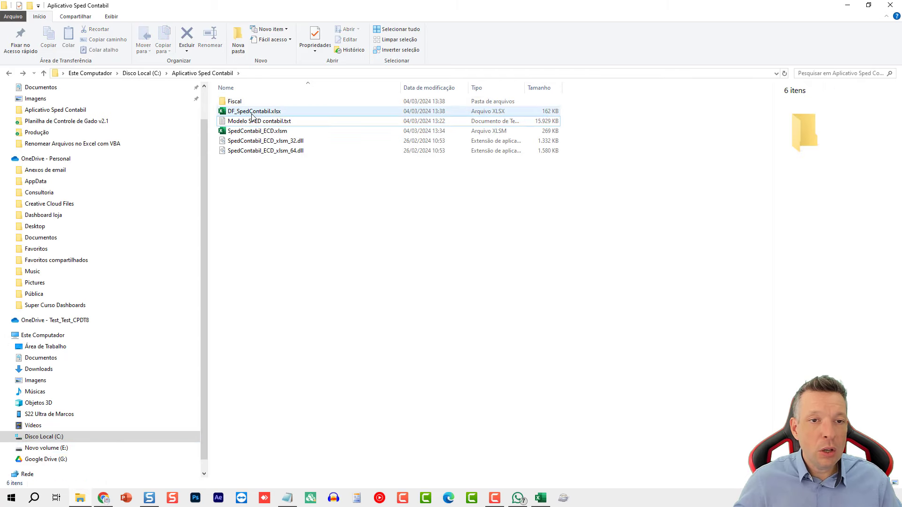
pyautogui.click(249, 114)
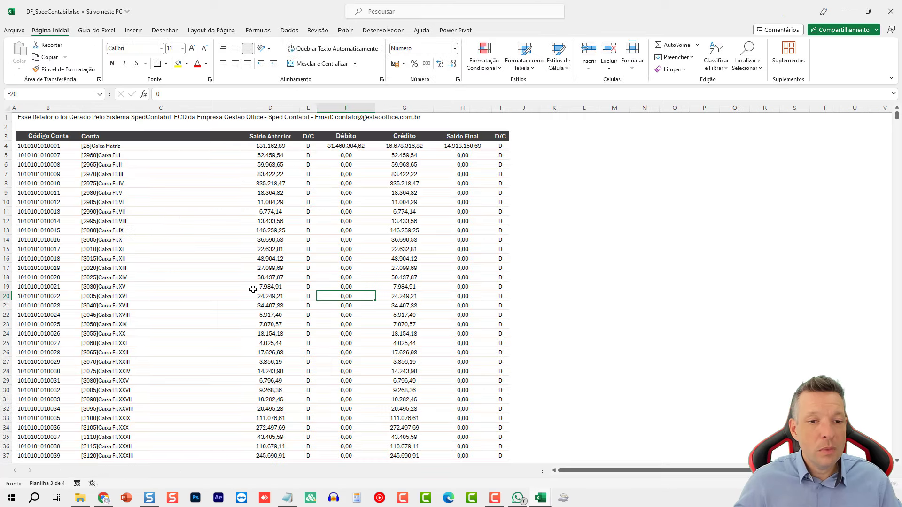
# Step: Switch from Balancete to the Balanco sheet and select the [25]Caixa Matriz account
pyautogui.click(151, 203)
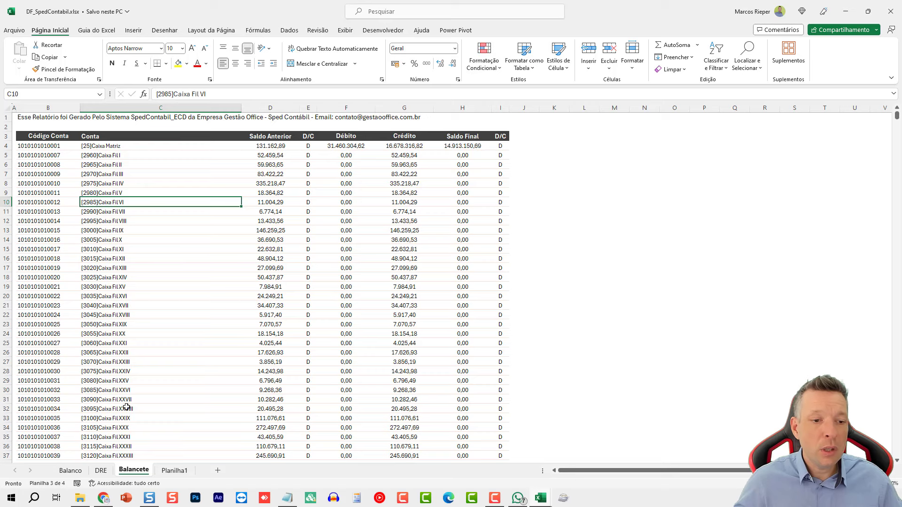
pyautogui.click(70, 471)
pyautogui.click(101, 192)
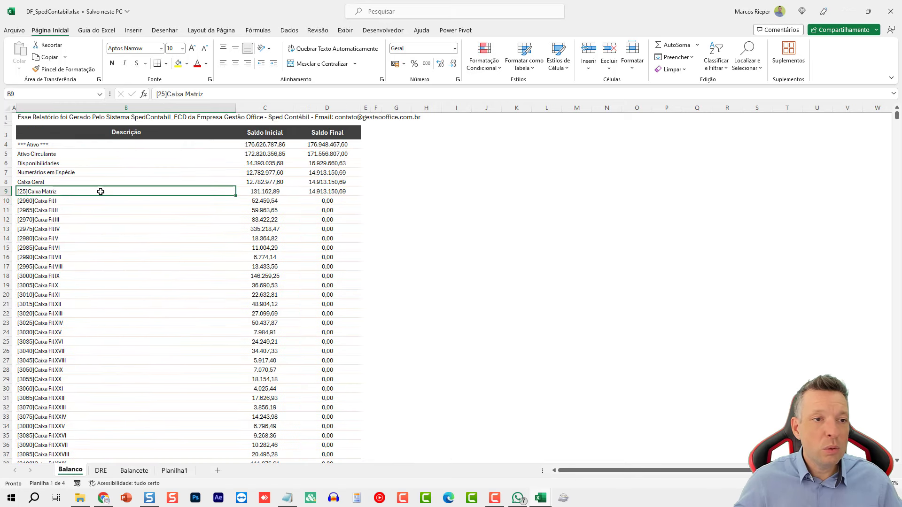
# Step: Scroll the balance sheet past row 700, through Estoques and Financiamentos to the Capital Social accounts
pyautogui.scroll(-1, 139, 161)
pyautogui.scroll(-3, 139, 175)
pyautogui.scroll(-3, 137, 183)
pyautogui.scroll(-2, 137, 183)
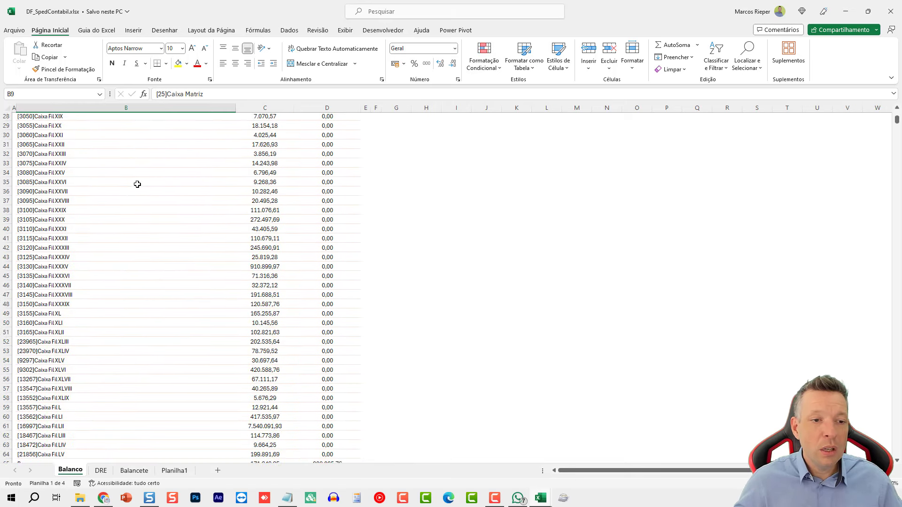
pyautogui.scroll(-3, 139, 185)
pyautogui.scroll(-2, 139, 188)
pyautogui.scroll(-2, 141, 194)
pyautogui.scroll(-2, 141, 194)
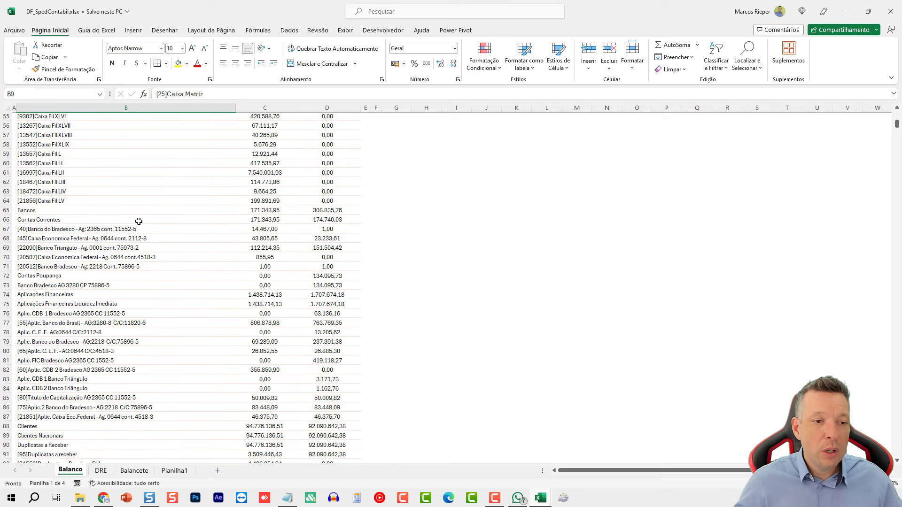
pyautogui.scroll(-1, 137, 222)
pyautogui.scroll(-5, 132, 235)
pyautogui.scroll(-1, 125, 249)
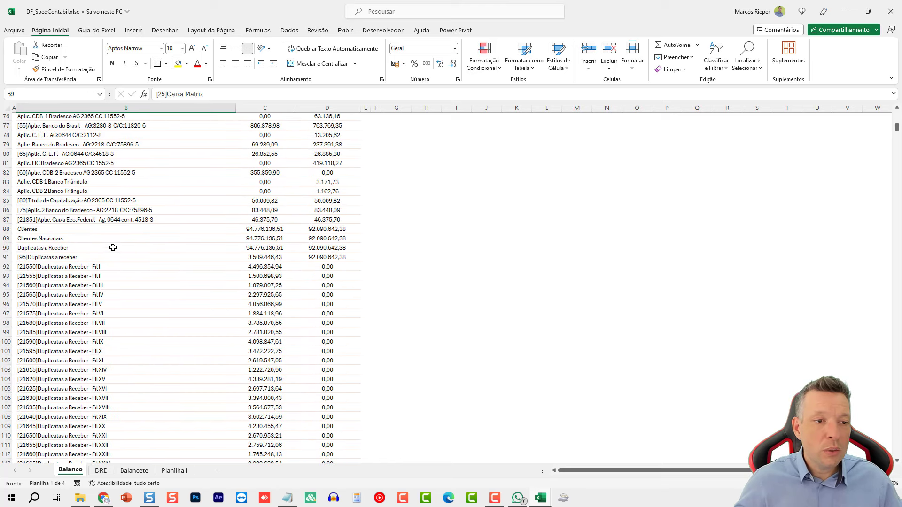
pyautogui.scroll(-2, 109, 254)
pyautogui.keyDown('ctrl'); pyautogui.scroll(5, 109, 255); pyautogui.keyUp('ctrl')
pyautogui.scroll(-2, 111, 256)
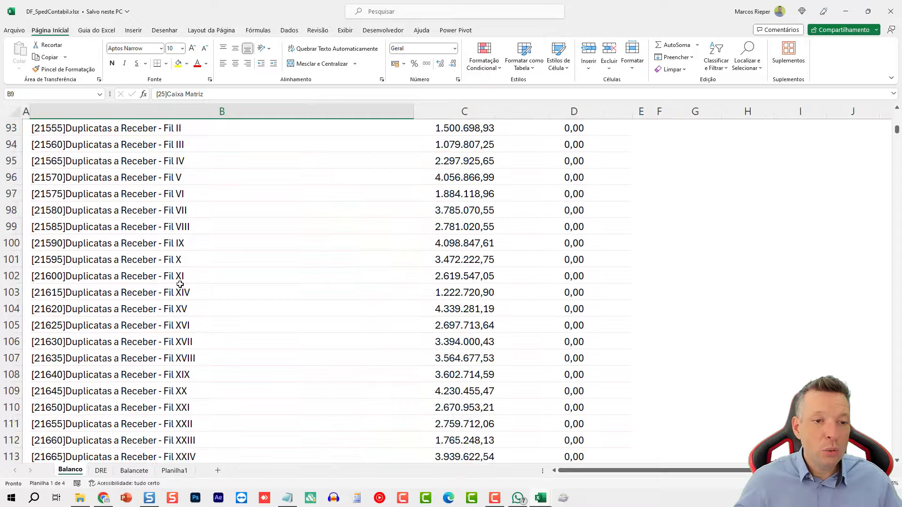
pyautogui.scroll(-5, 150, 272)
pyautogui.scroll(-2, 183, 290)
pyautogui.scroll(-4, 183, 292)
pyautogui.scroll(-4, 183, 295)
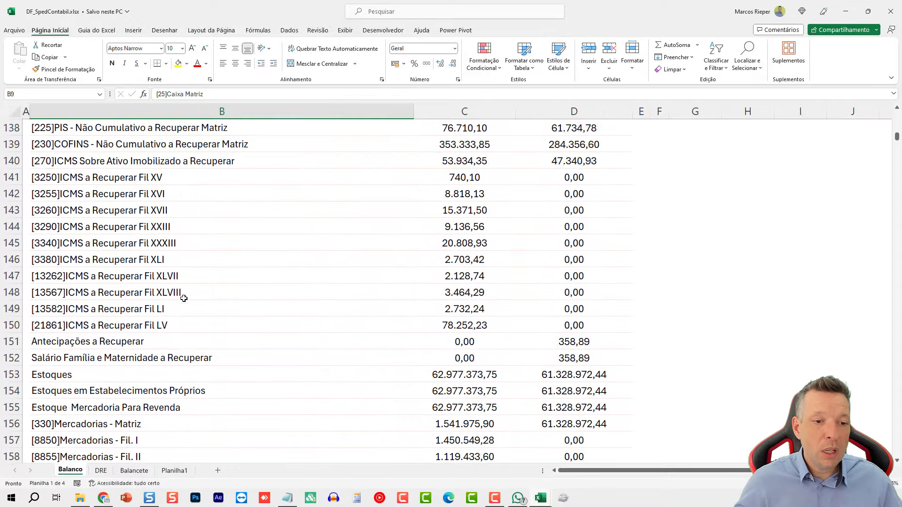
pyautogui.scroll(-2, 184, 298)
pyautogui.scroll(-5, 182, 300)
pyautogui.scroll(-6, 181, 311)
pyautogui.scroll(-7, 329, 296)
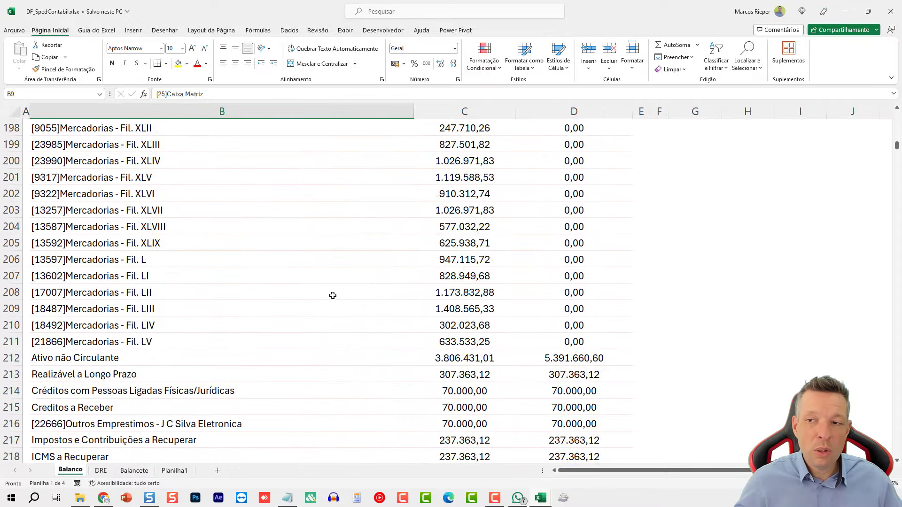
pyautogui.moveTo(896, 149)
pyautogui.mouseDown()
pyautogui.moveTo(897, 269)
pyautogui.moveTo(898, 222)
pyautogui.mouseUp()
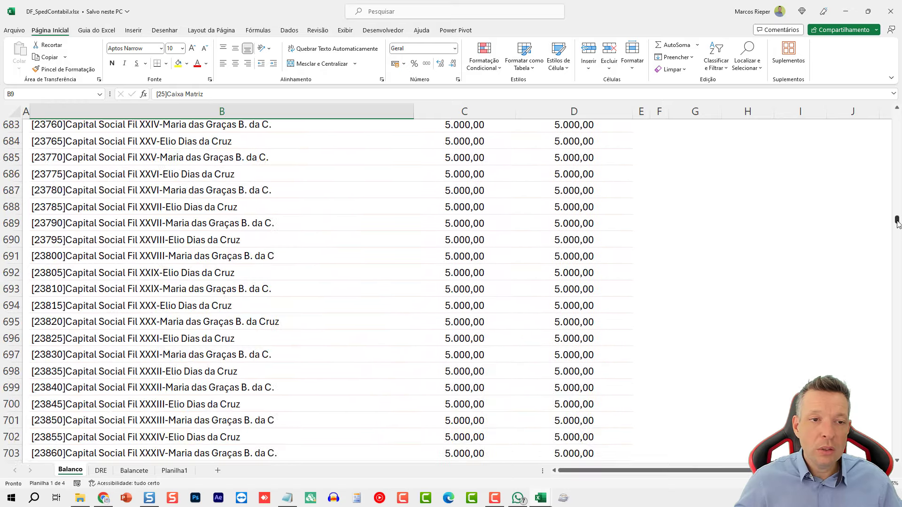
pyautogui.click(100, 470)
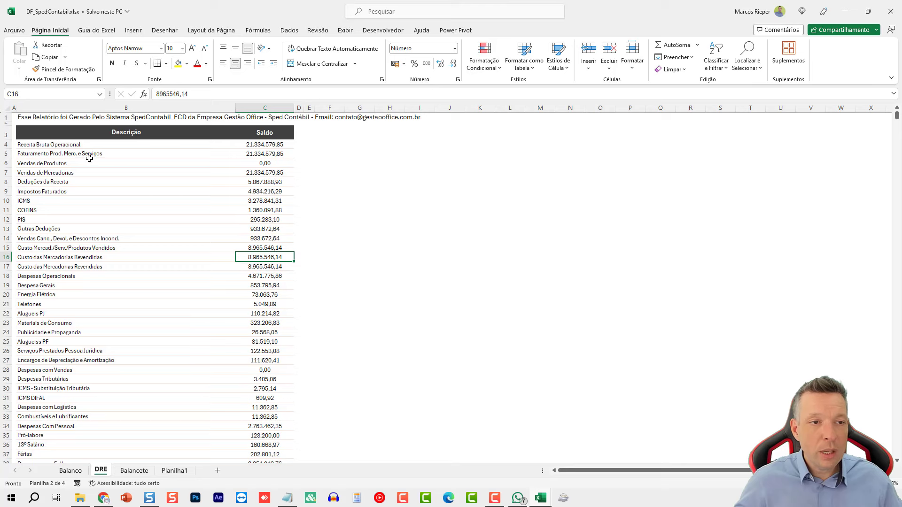
pyautogui.keyDown('ctrl'); pyautogui.scroll(4, 136, 173); pyautogui.keyUp('ctrl')
pyautogui.scroll(3, 161, 195)
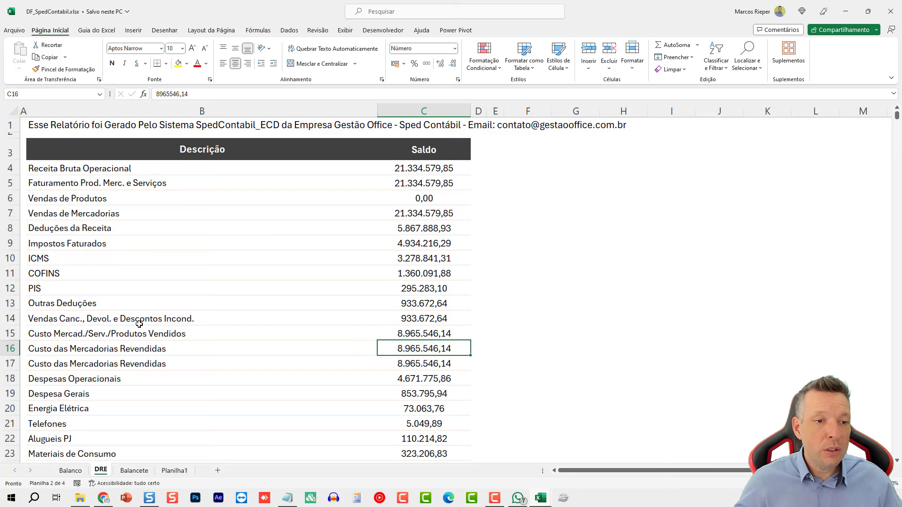
pyautogui.scroll(-4, 139, 324)
pyautogui.scroll(-4, 138, 327)
pyautogui.scroll(-1, 137, 329)
pyautogui.scroll(-4, 135, 332)
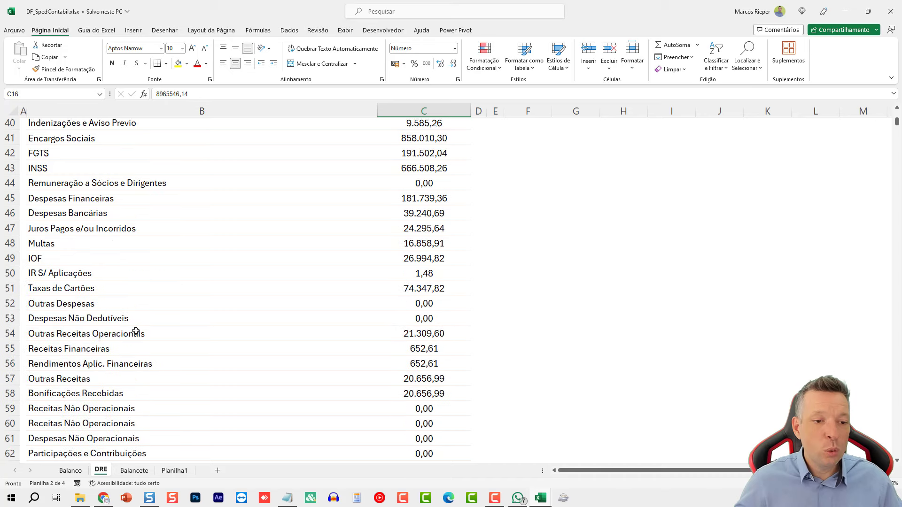
pyautogui.scroll(-2, 136, 332)
pyautogui.scroll(-4, 133, 332)
pyautogui.scroll(9, 131, 335)
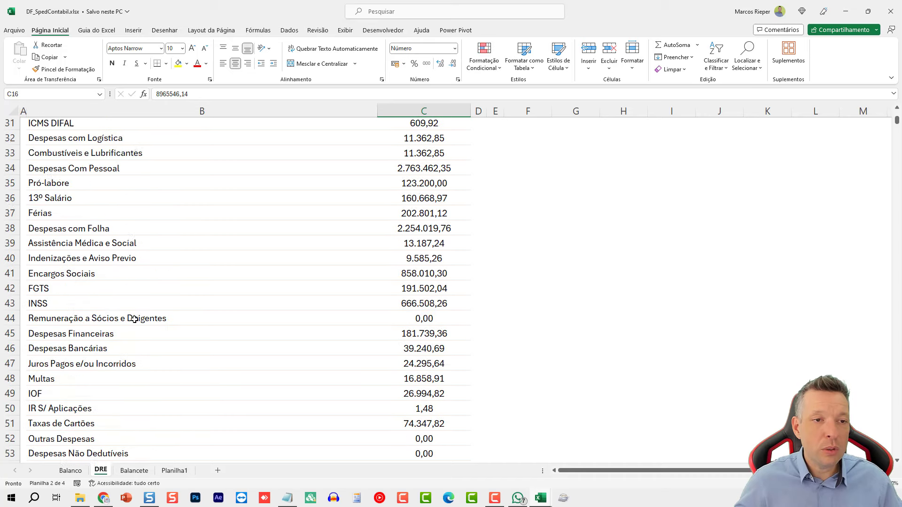
pyautogui.scroll(10, 134, 320)
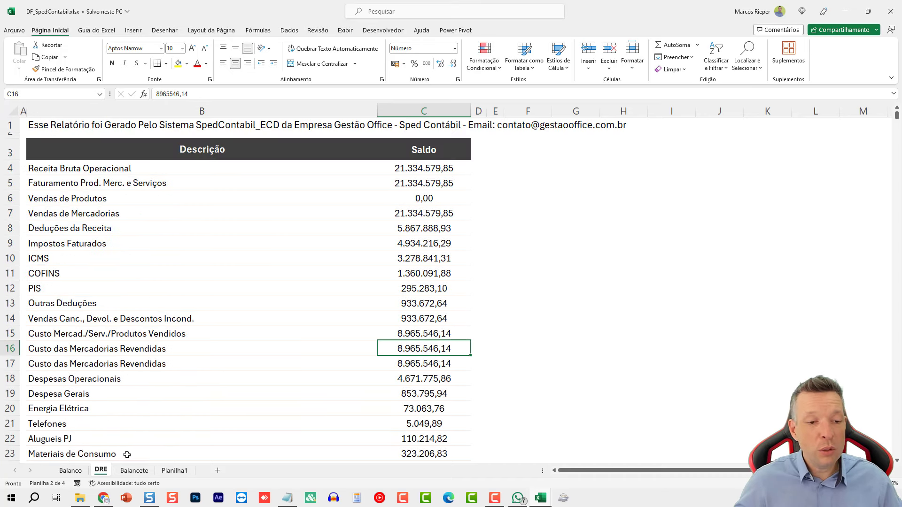
# Step: Review the Balancete sheet, glance at the empty Planilha1, then select the 83.422,22 previous balance in D7
pyautogui.click(134, 470)
pyautogui.keyDown('ctrl'); pyautogui.scroll(2, 166, 306); pyautogui.keyUp('ctrl')
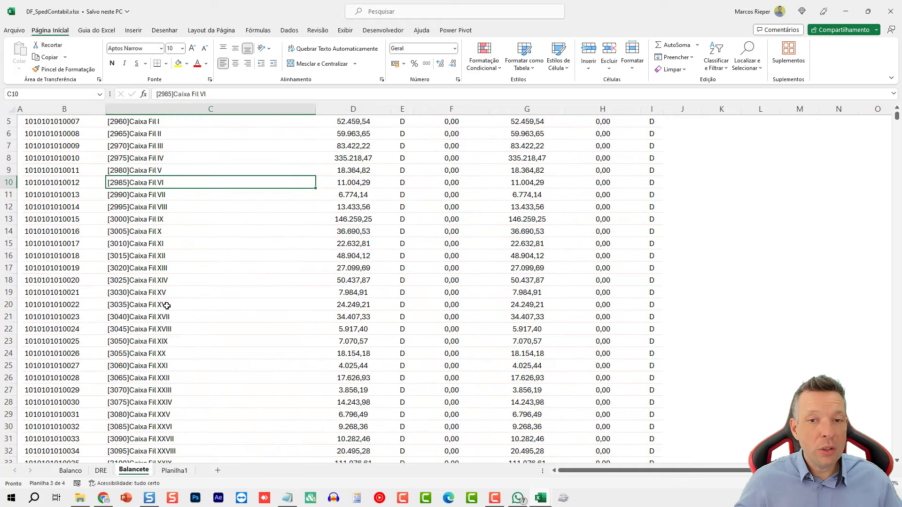
pyautogui.scroll(2, 205, 316)
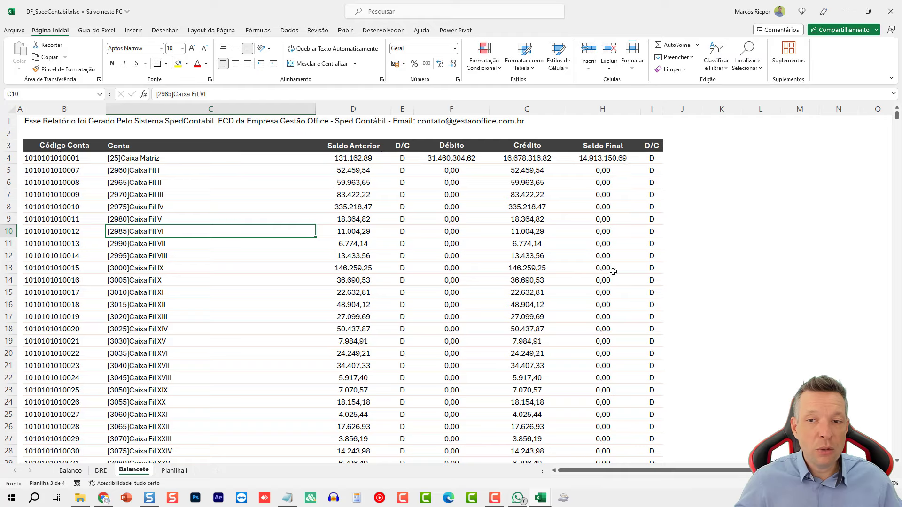
pyautogui.scroll(-1, 606, 234)
pyautogui.scroll(-4, 591, 264)
pyautogui.scroll(5, 592, 264)
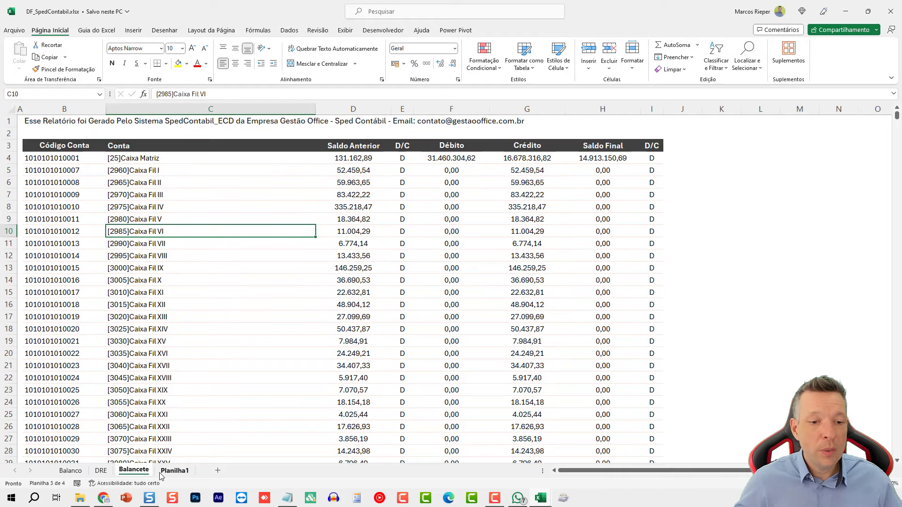
pyautogui.click(175, 471)
pyautogui.click(139, 471)
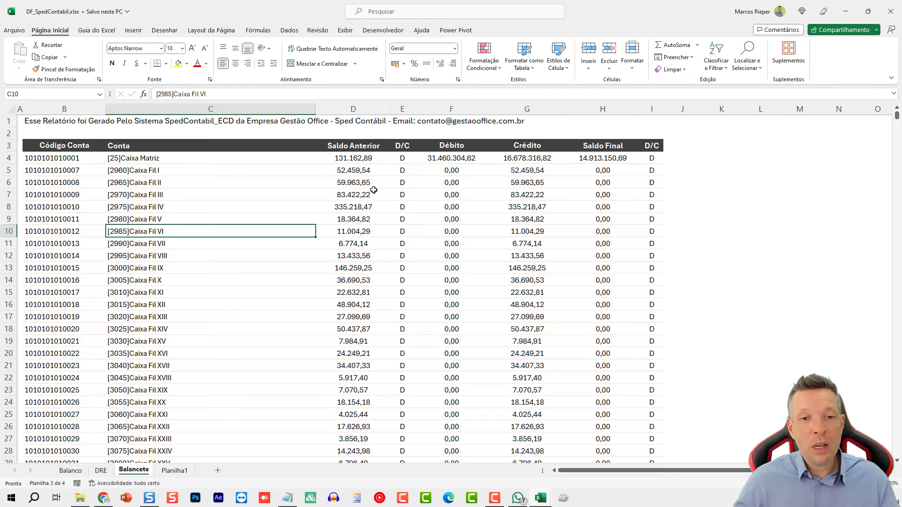
pyautogui.click(375, 193)
# Step: Close DF_SpedContabil.xlsx, start the SPED Contábil export, and copy the Aplicativo Sped Contabil folder path
pyautogui.click(891, 12)
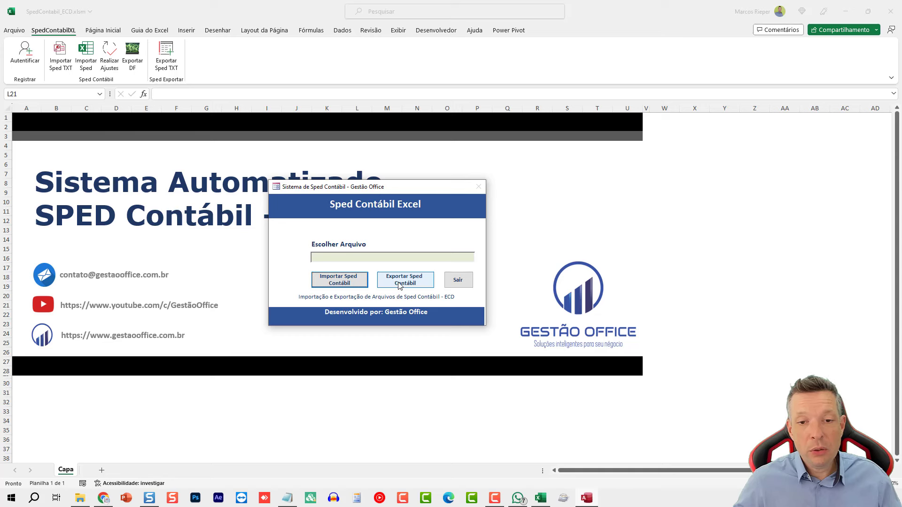
pyautogui.click(403, 285)
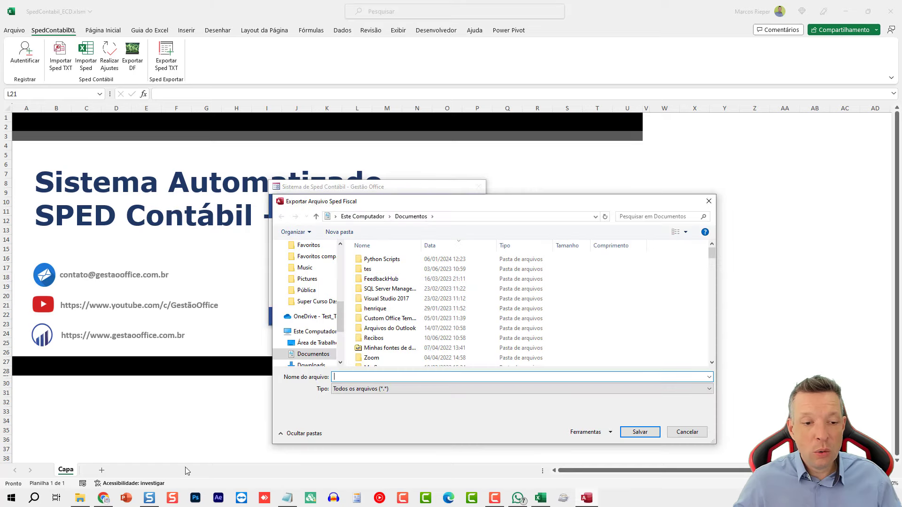
pyautogui.click(78, 499)
pyautogui.click(303, 74)
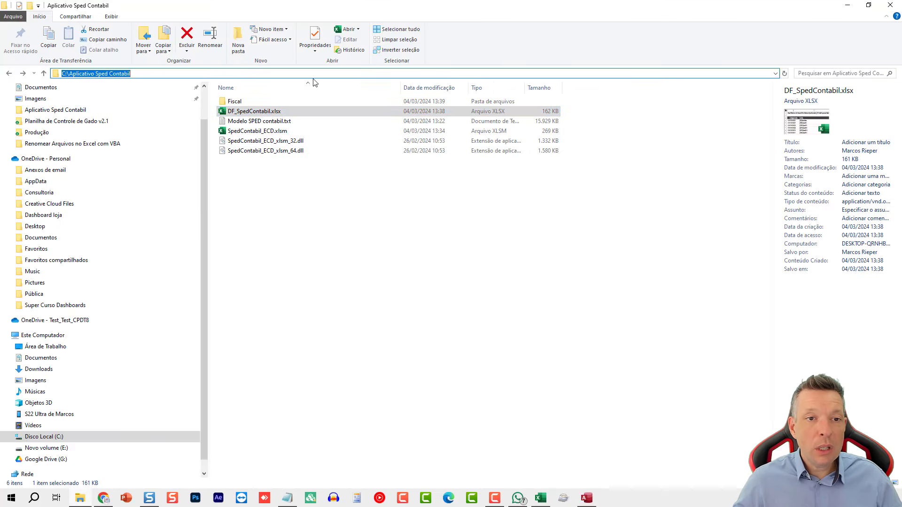
pyautogui.click(848, 5)
# Step: Save the export in Aplicativo Sped Contabil as _novo_arquivo and acknowledge the success message
pyautogui.click(455, 217)
pyautogui.write('C:\\Aplicativo Sped Contabil')
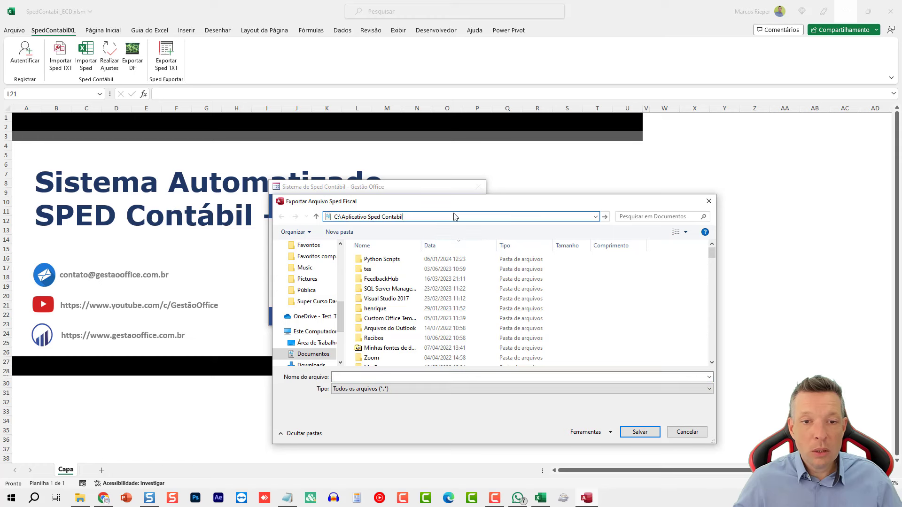
pyautogui.press('Return')
pyautogui.click(354, 377)
pyautogui.write('_novo')
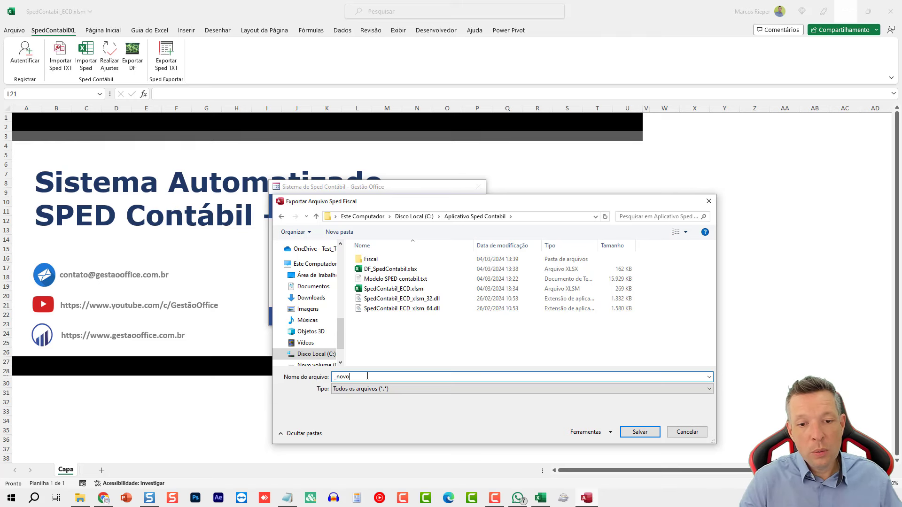
pyautogui.write('_ar')
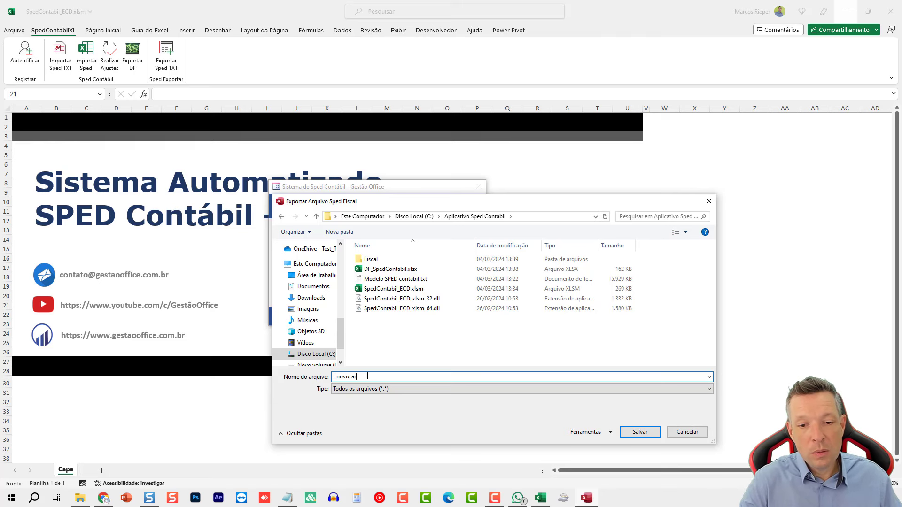
pyautogui.write('qquivo')
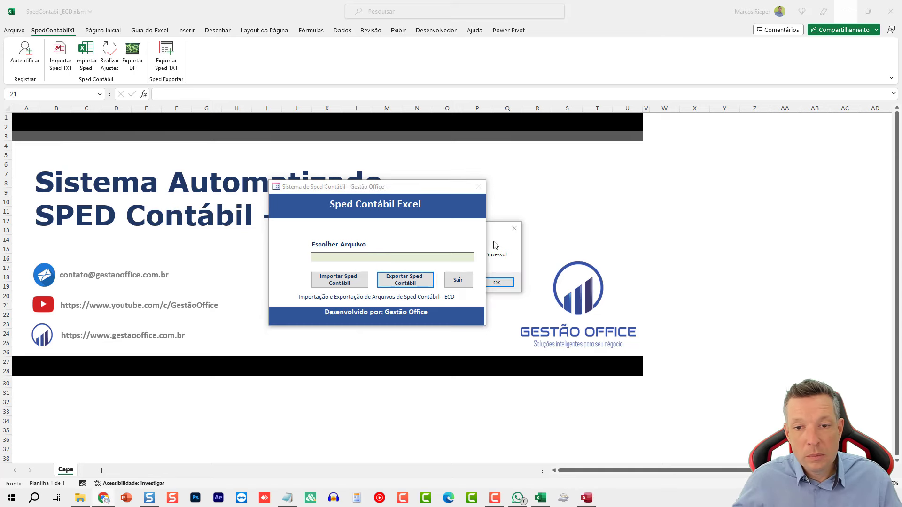
pyautogui.click(495, 284)
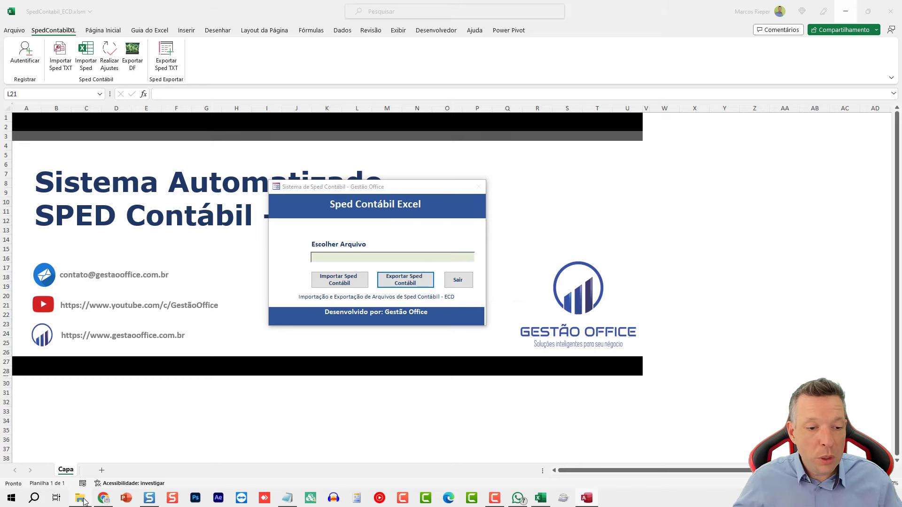
# Step: Exit the Sped Contábil form and open _novo_arquivo.txt from the Aplicativo Sped Contabil folder
pyautogui.click(458, 280)
pyautogui.click(444, 283)
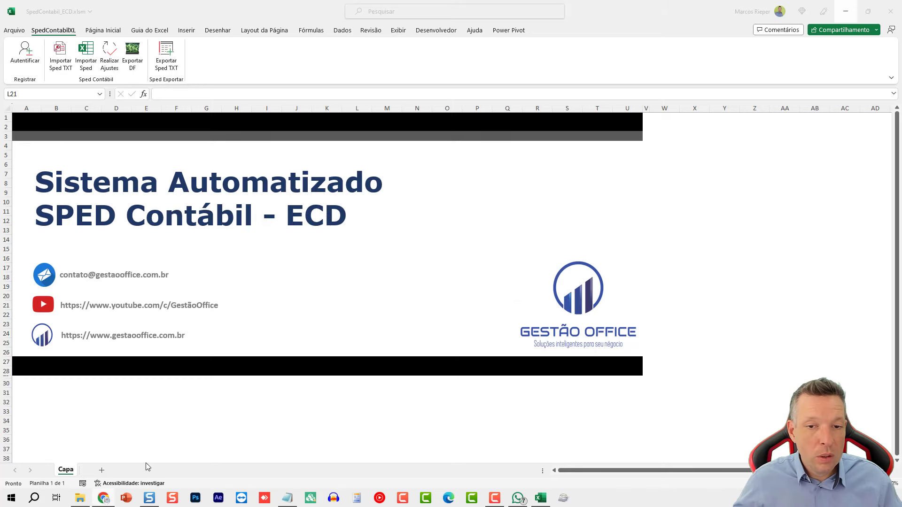
pyautogui.click(77, 501)
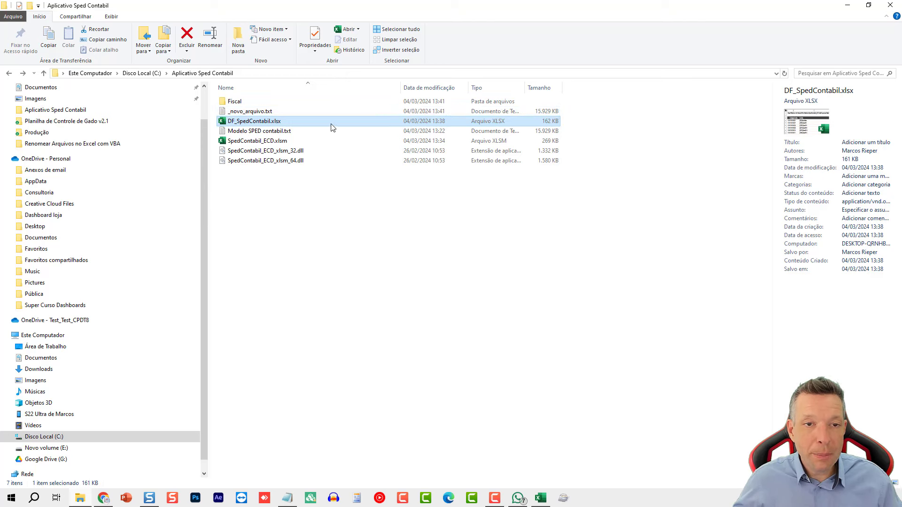
pyautogui.doubleClick(265, 113)
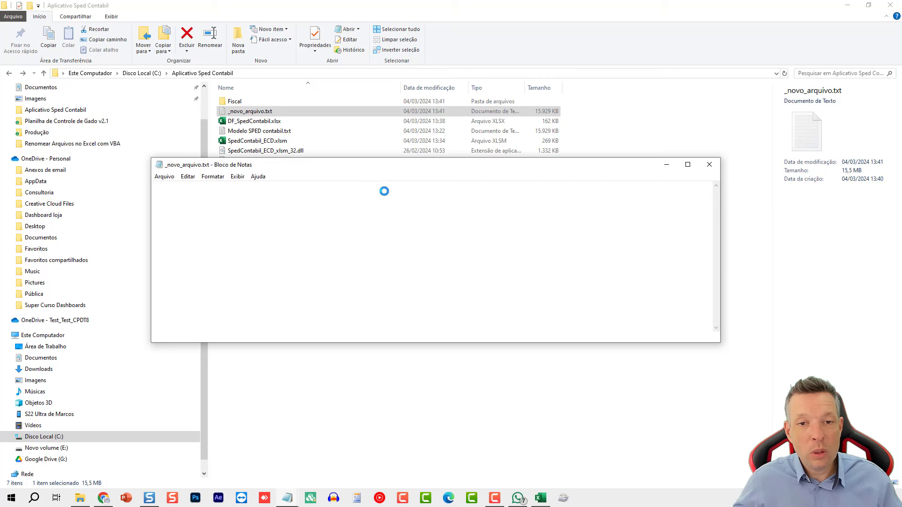
# Step: Maximize Notepad, scroll _novo_arquivo.txt down to the 9999 record totalling 219349 lines, then close it
pyautogui.click(688, 165)
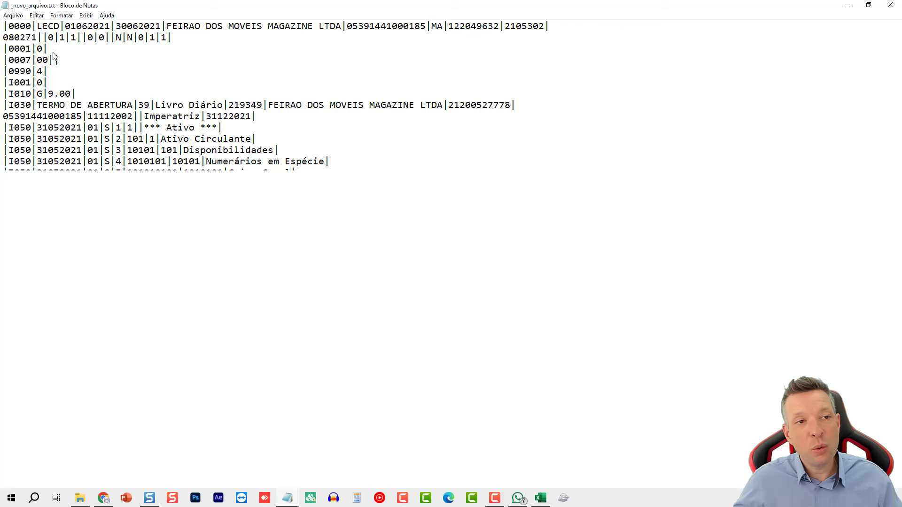
pyautogui.scroll(-2, 59, 51)
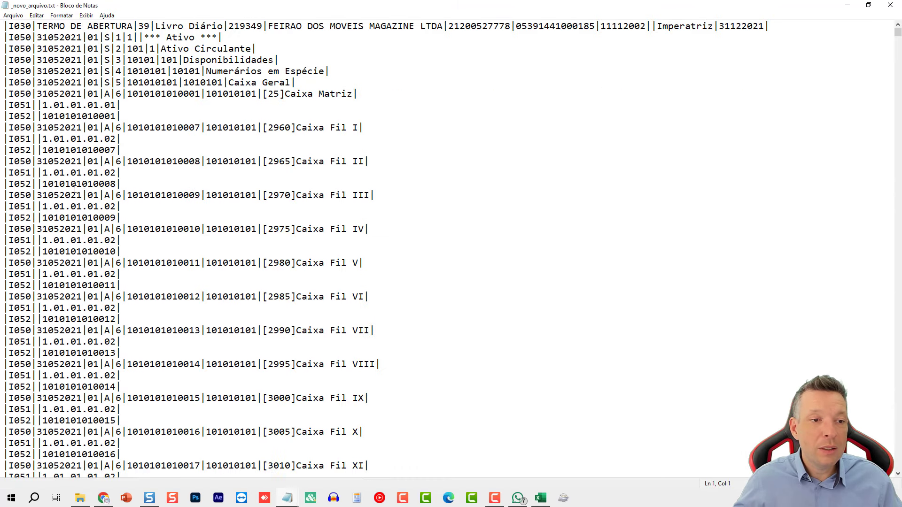
pyautogui.scroll(-5, 70, 117)
pyautogui.scroll(-6, 87, 216)
pyautogui.scroll(-6, 87, 215)
pyautogui.scroll(-4, 41, 266)
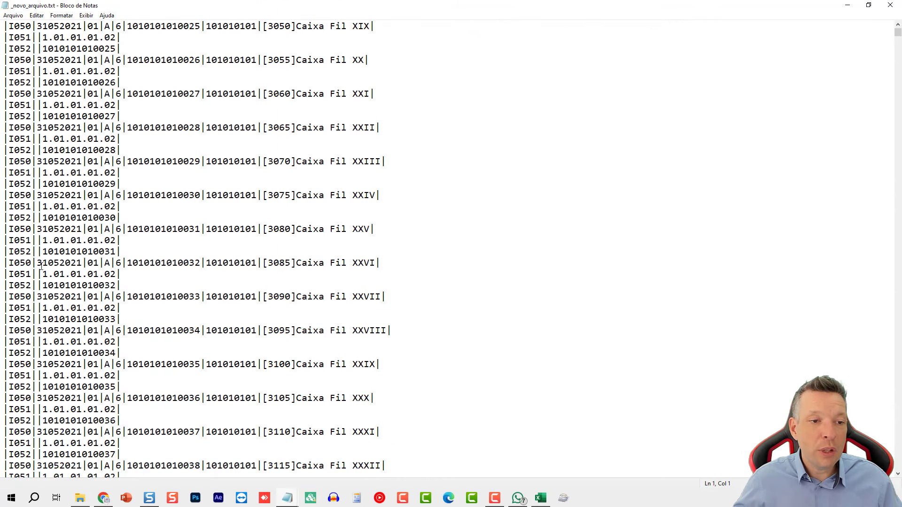
pyautogui.moveTo(20, 263)
pyautogui.mouseDown()
pyautogui.moveTo(41, 264)
pyautogui.moveTo(43, 286)
pyautogui.mouseUp()
pyautogui.scroll(-1, 36, 304)
pyautogui.scroll(-6, 772, 156)
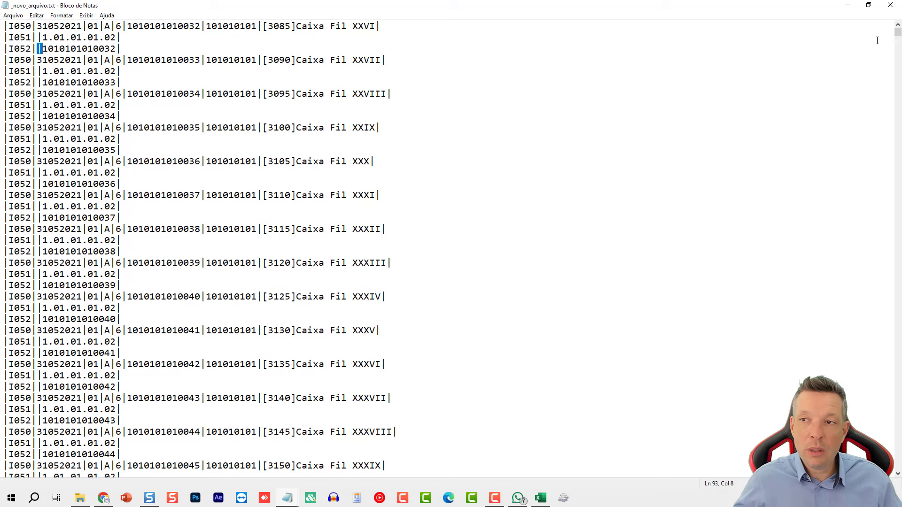
pyautogui.moveTo(895, 33)
pyautogui.mouseDown()
pyautogui.moveTo(874, 173)
pyautogui.moveTo(896, 479)
pyautogui.mouseUp()
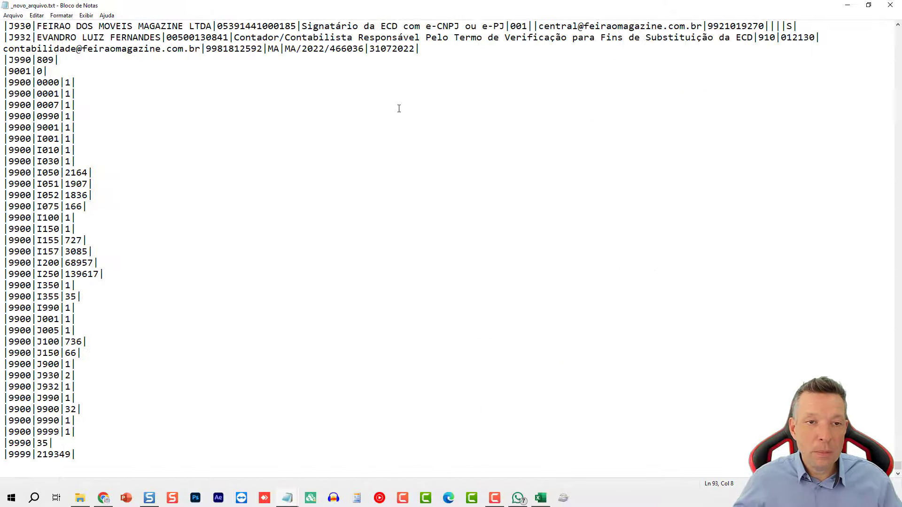
pyautogui.click(891, 5)
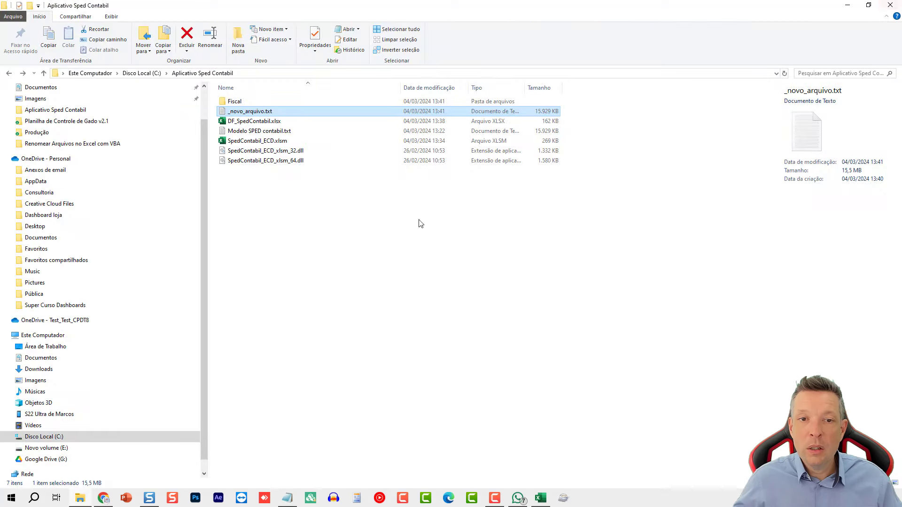
# Step: Close the Aplicativo Sped Contabil folder window to return to SpedContabil_ECD.xlsm's Capa sheet
pyautogui.click(882, 5)
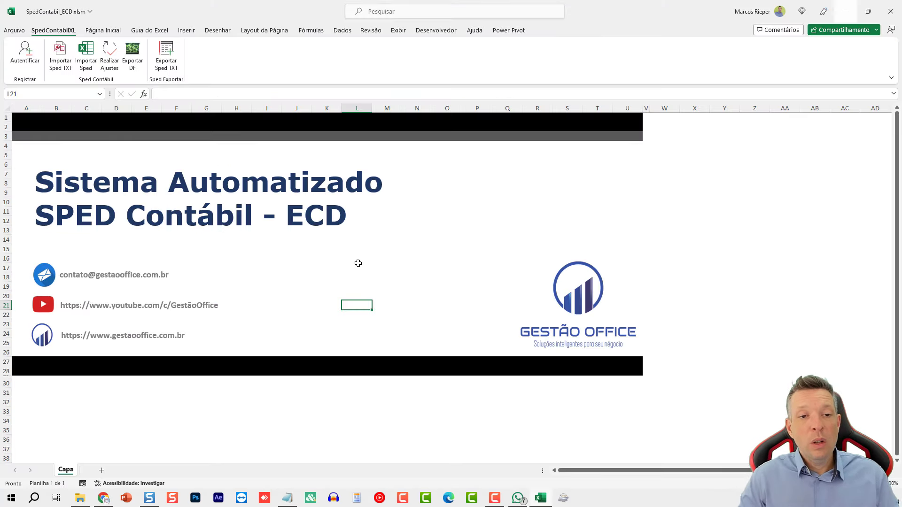